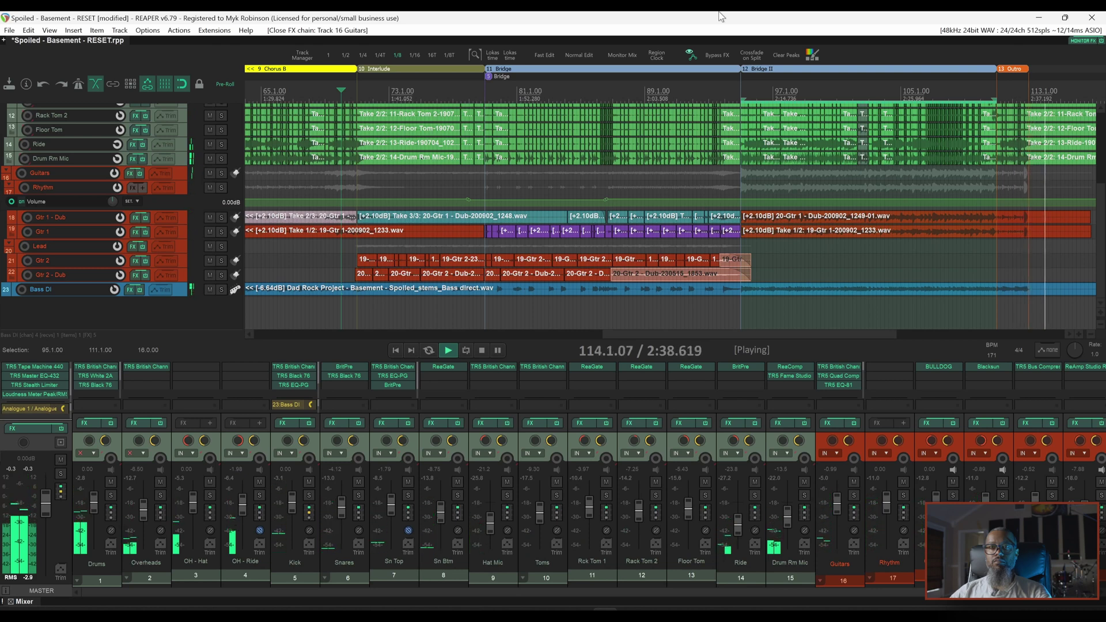
Step: Stop playback, place the edit cursor at the start of Bridge II, and turn on repeat with the Guitars folder track soloed
{"action": "key", "text": "space"}
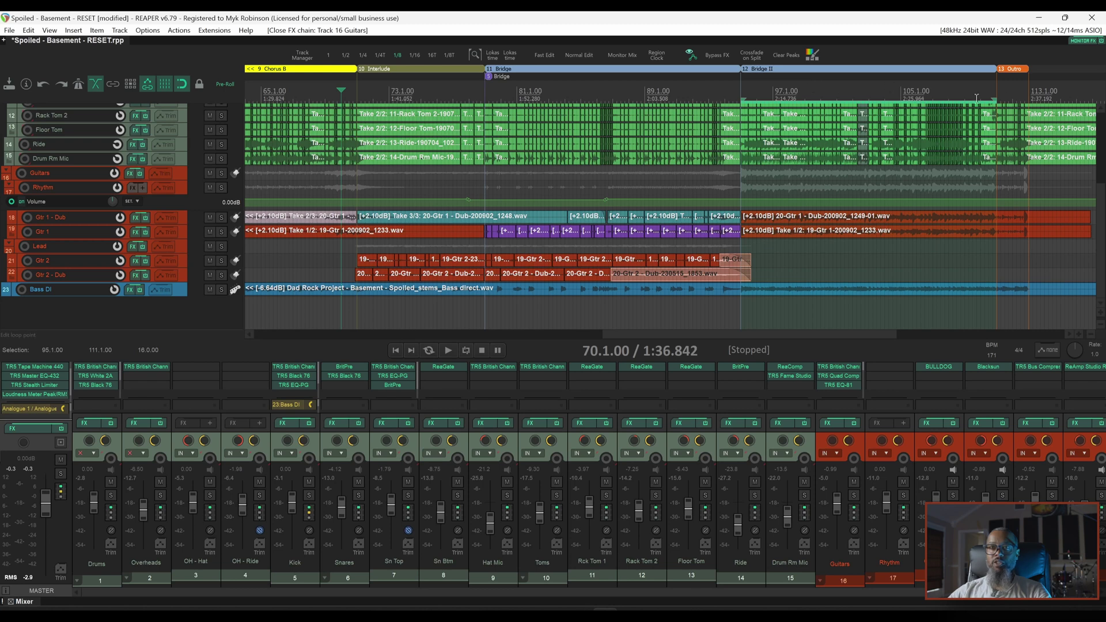
{"action": "left_click", "coordinate": [742, 85]}
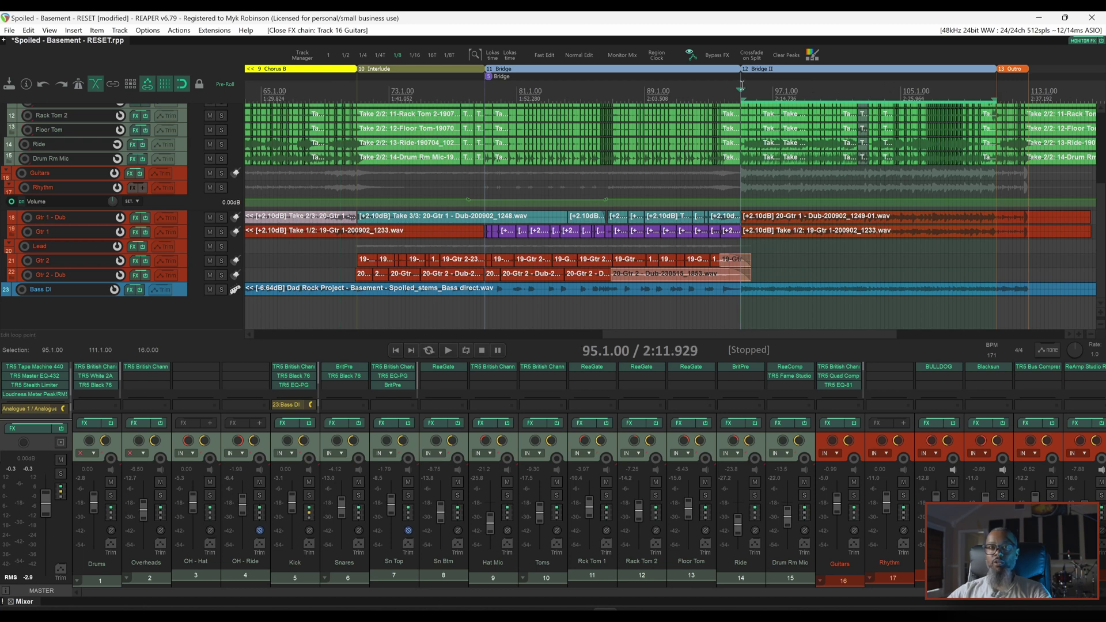
{"action": "left_click", "coordinate": [466, 350]}
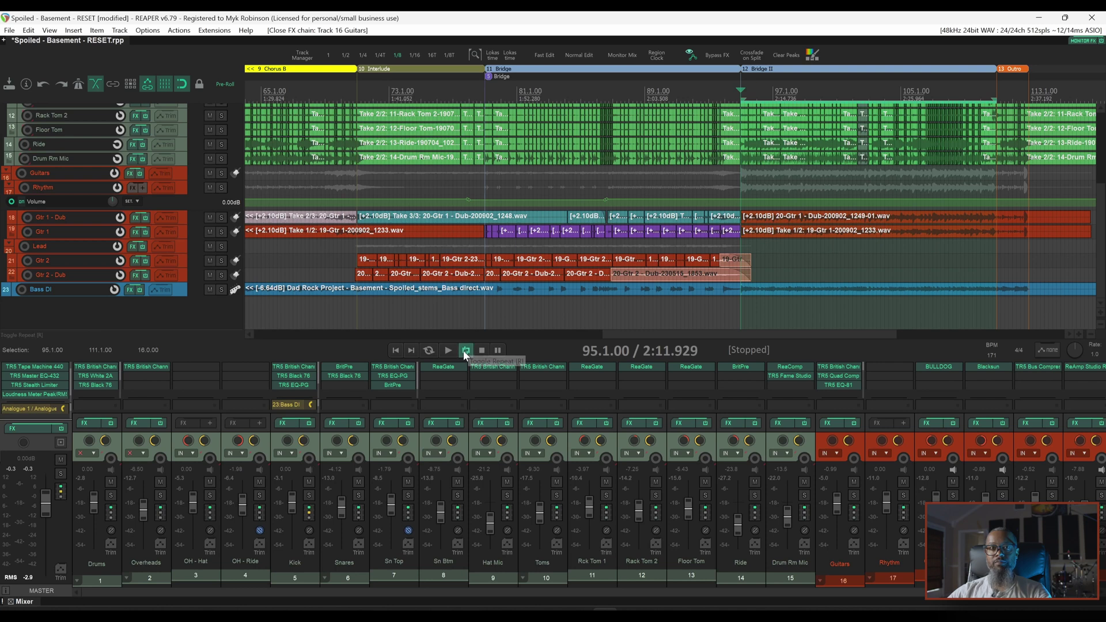
{"action": "left_click", "coordinate": [855, 496]}
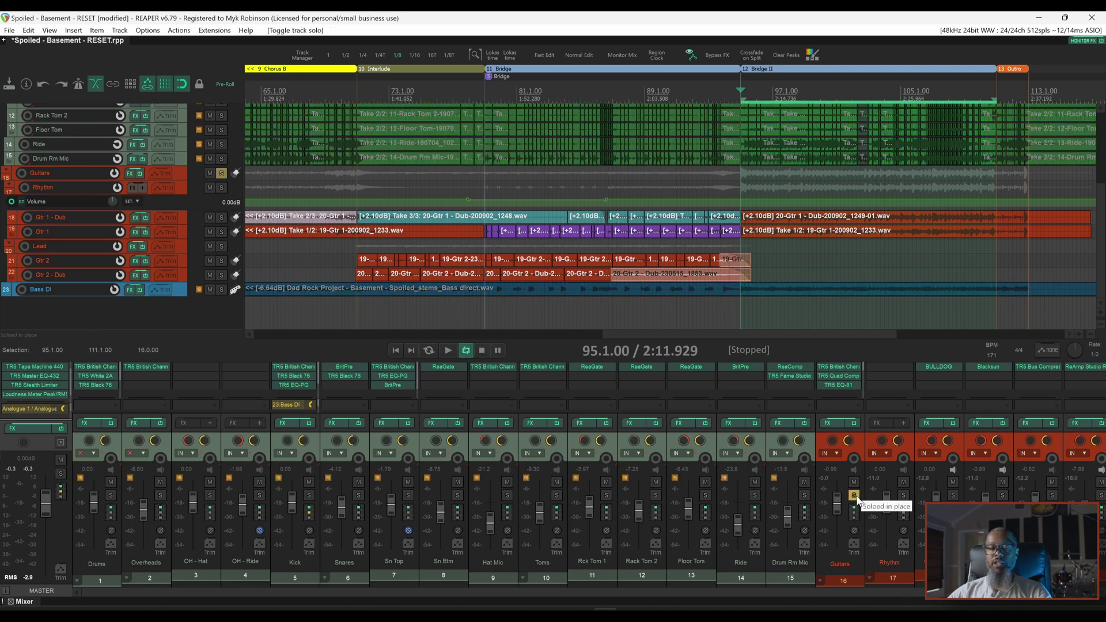
Step: Review the British Channel, Quad Compressor and EQ-81 settings in the Guitars track's FX chain
{"action": "left_click", "coordinate": [831, 424]}
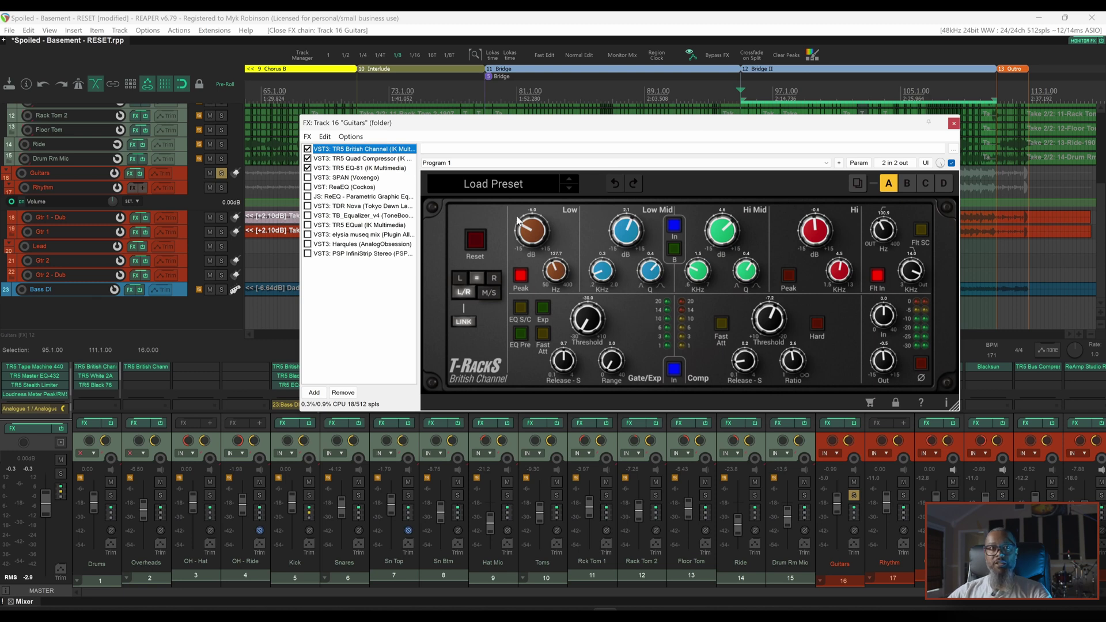
{"action": "left_click", "coordinate": [391, 160]}
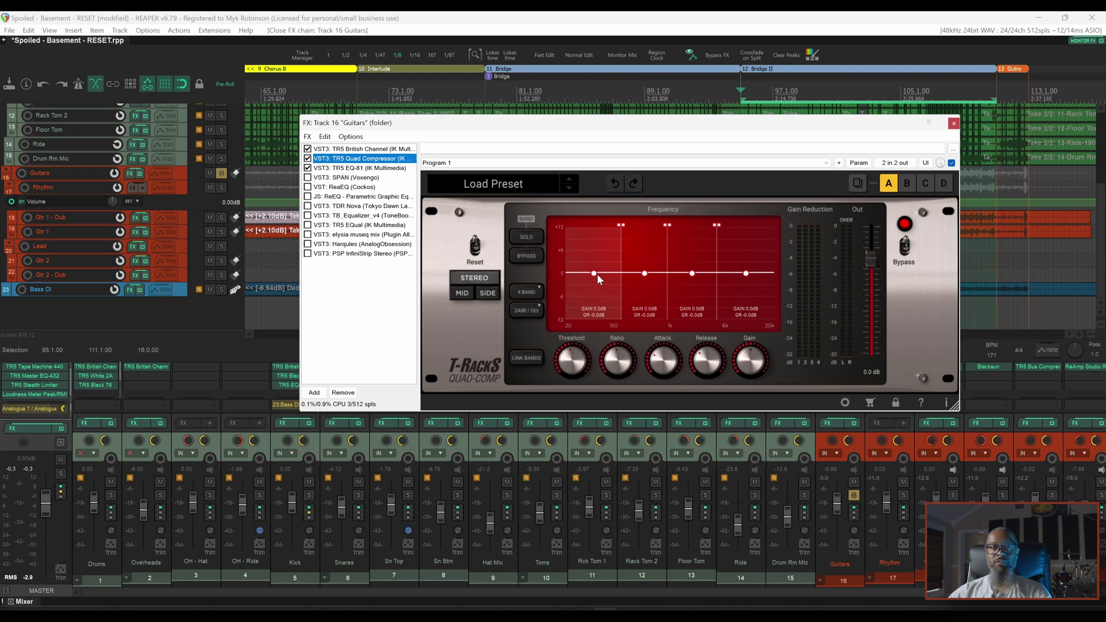
{"action": "left_click", "coordinate": [380, 168]}
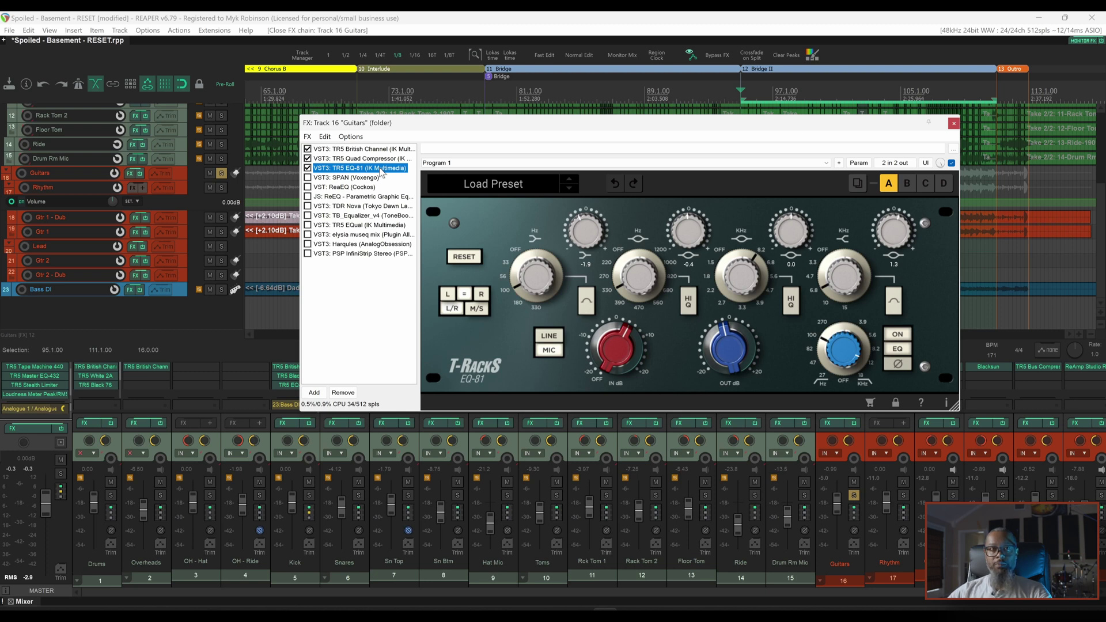
Step: Add a new ReaEQ to the Guitars chain and give band 3 a narrow boost of about 7.5 dB near 1 kHz, 0.20 octave wide
{"action": "left_click", "coordinate": [314, 393]}
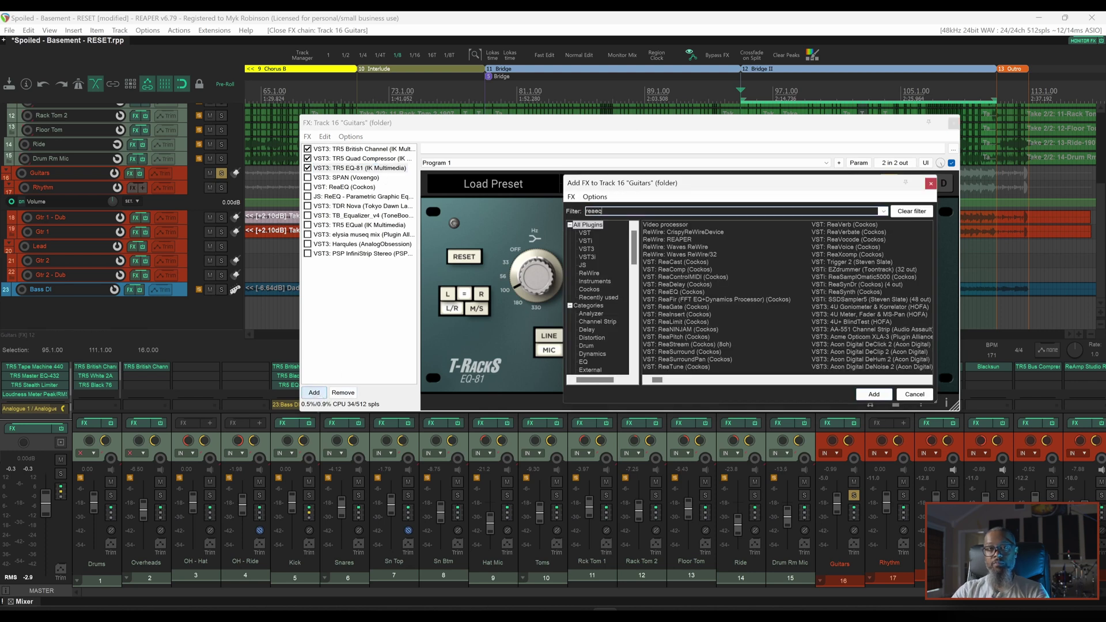
{"action": "type", "text": "reaeq"}
{"action": "key", "text": "Return"}
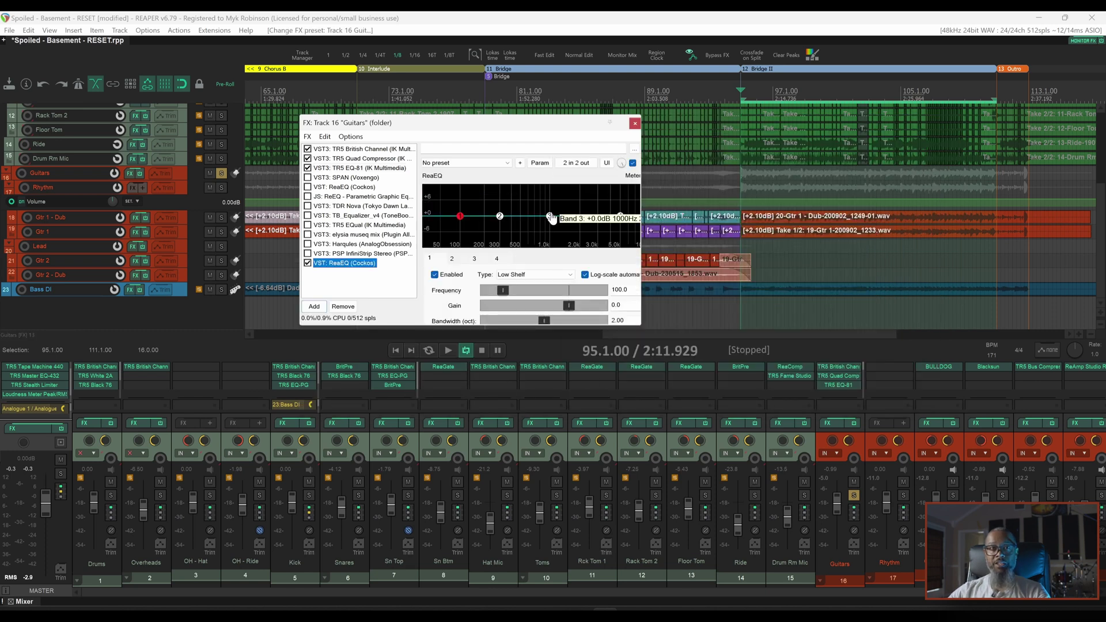
{"action": "left_click_drag", "start_coordinate": [550, 218], "coordinate": [552, 200]}
{"action": "scroll", "coordinate": [551, 200], "scroll_direction": "down", "scroll_amount": 5}
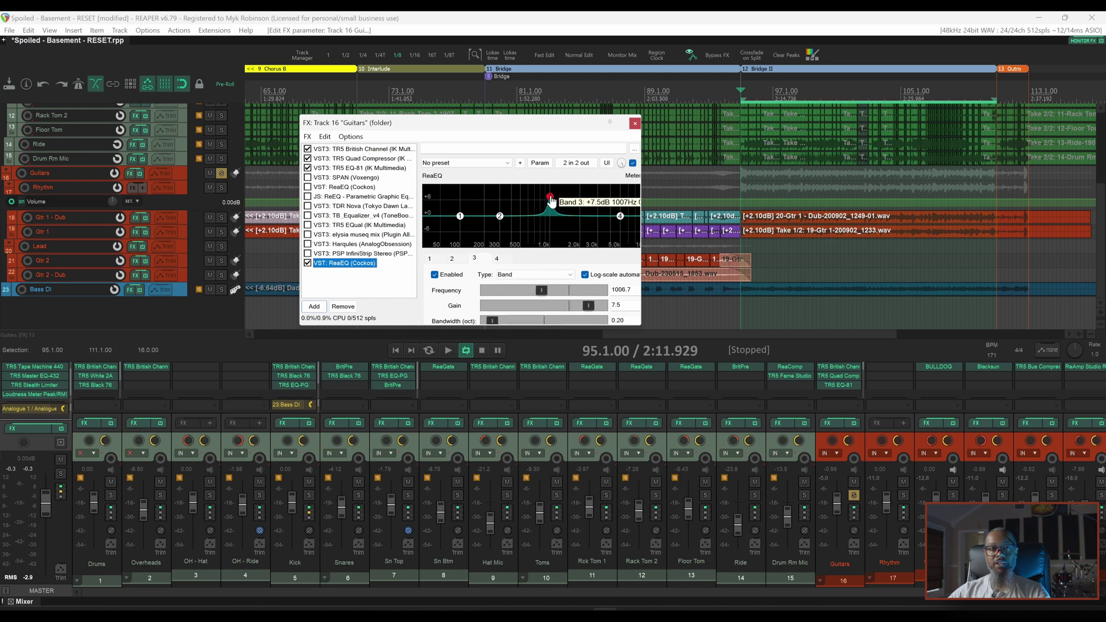
Step: Sweep the boosted band 3 up to about 4.7 kHz during playback to find the harshness, and remove this ReaEQ from the chain
{"action": "key", "text": "space"}
{"action": "left_click_drag", "start_coordinate": [551, 201], "coordinate": [617, 195]}
{"action": "key", "text": "space"}
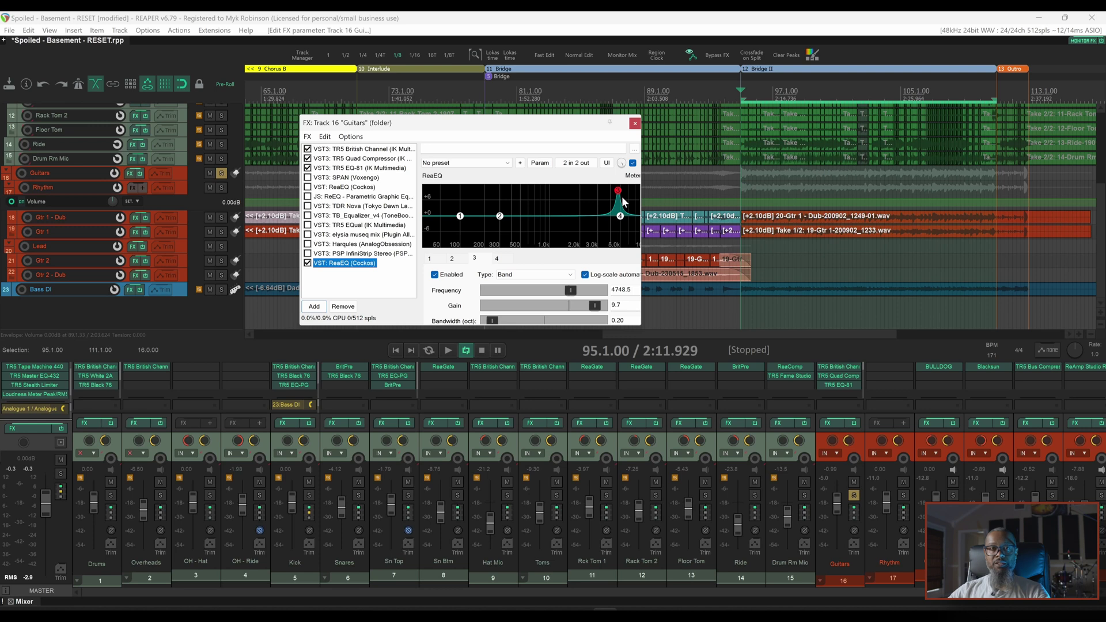
{"action": "left_click", "coordinate": [344, 306]}
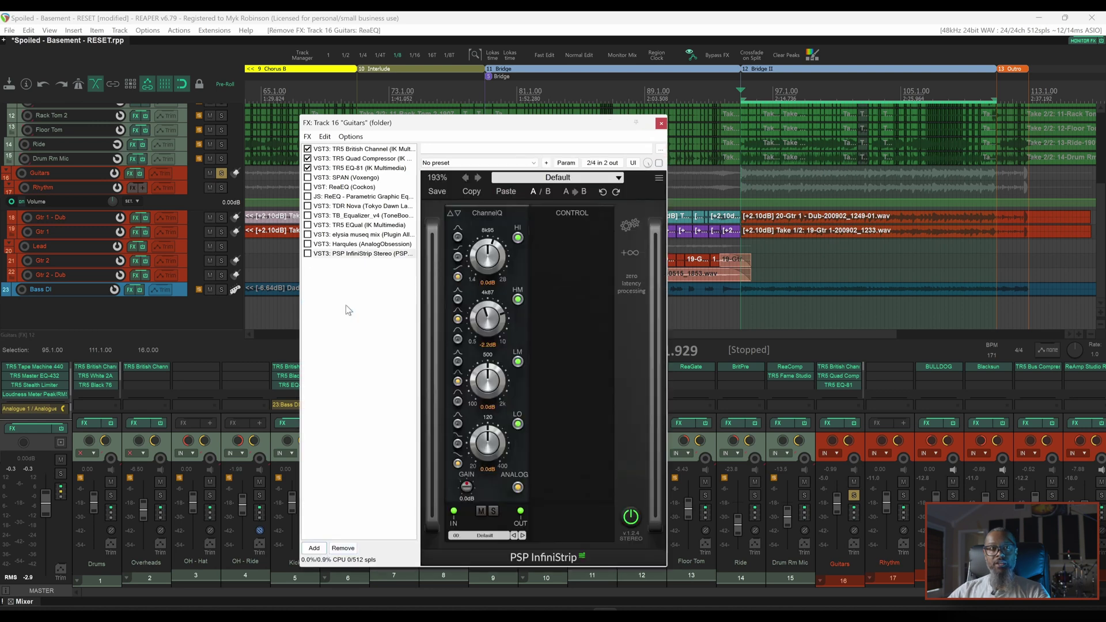
Step: Examine the soloed guitars' spectrum from about 2 to 5 kHz in SPAN during playback, with SPAN enabled only for this check
{"action": "left_click", "coordinate": [348, 178]}
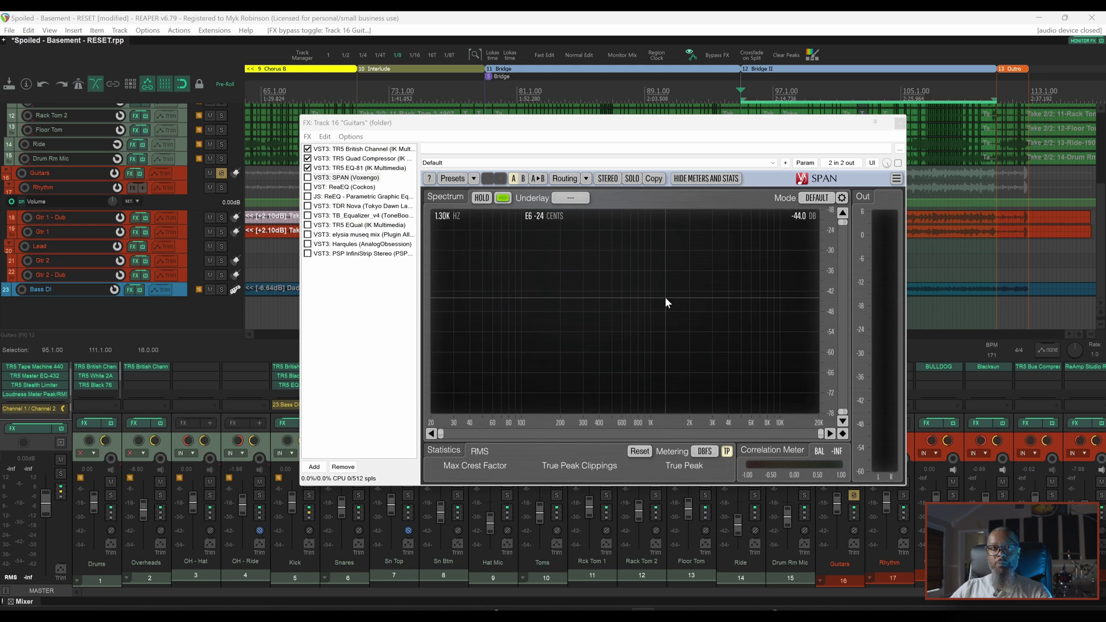
{"action": "left_click", "coordinate": [898, 164]}
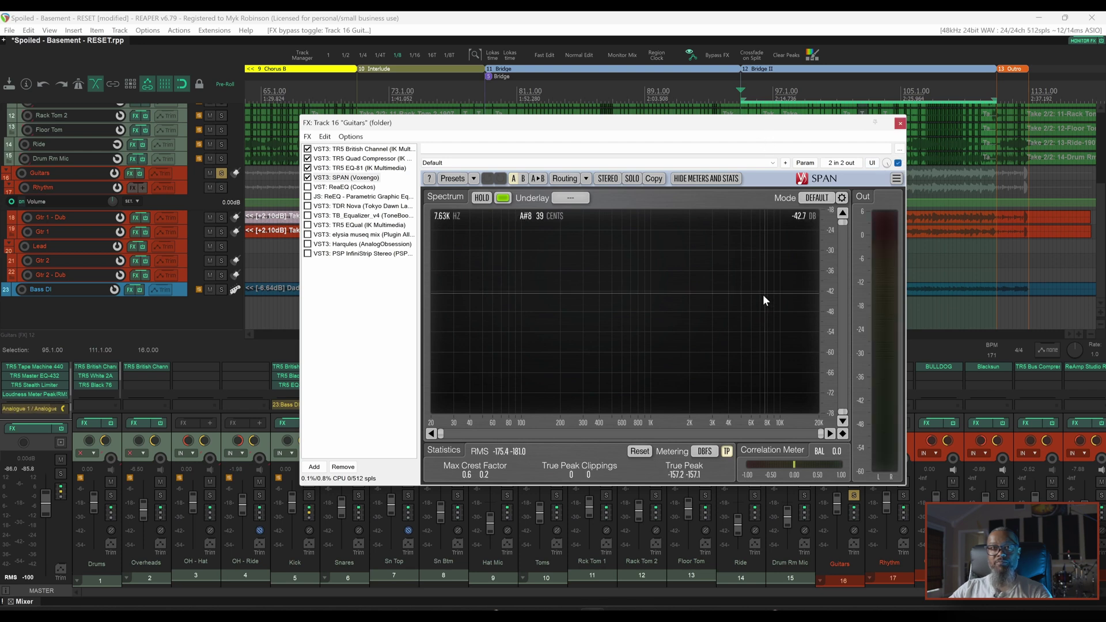
{"action": "key", "text": "space"}
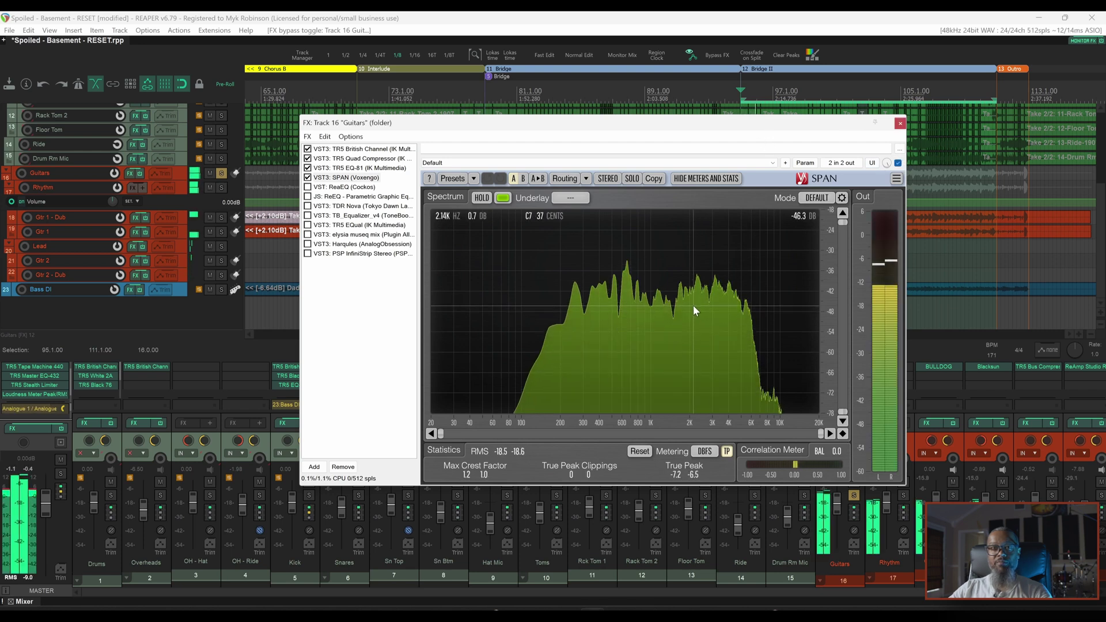
{"action": "left_click_drag", "start_coordinate": [690, 310], "coordinate": [738, 301]}
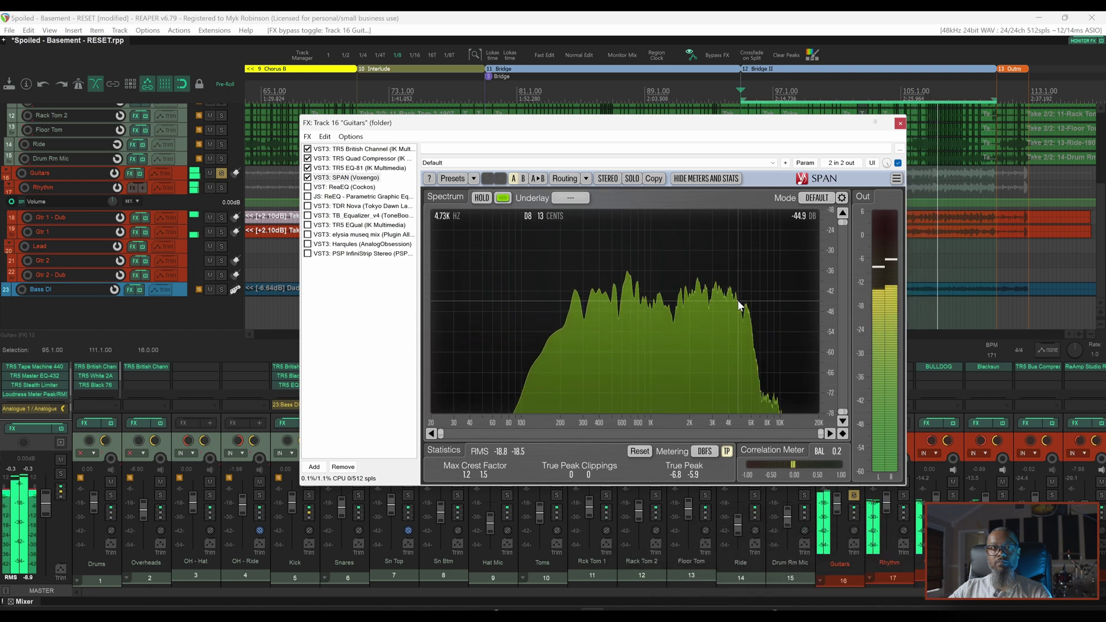
{"action": "key", "text": "space"}
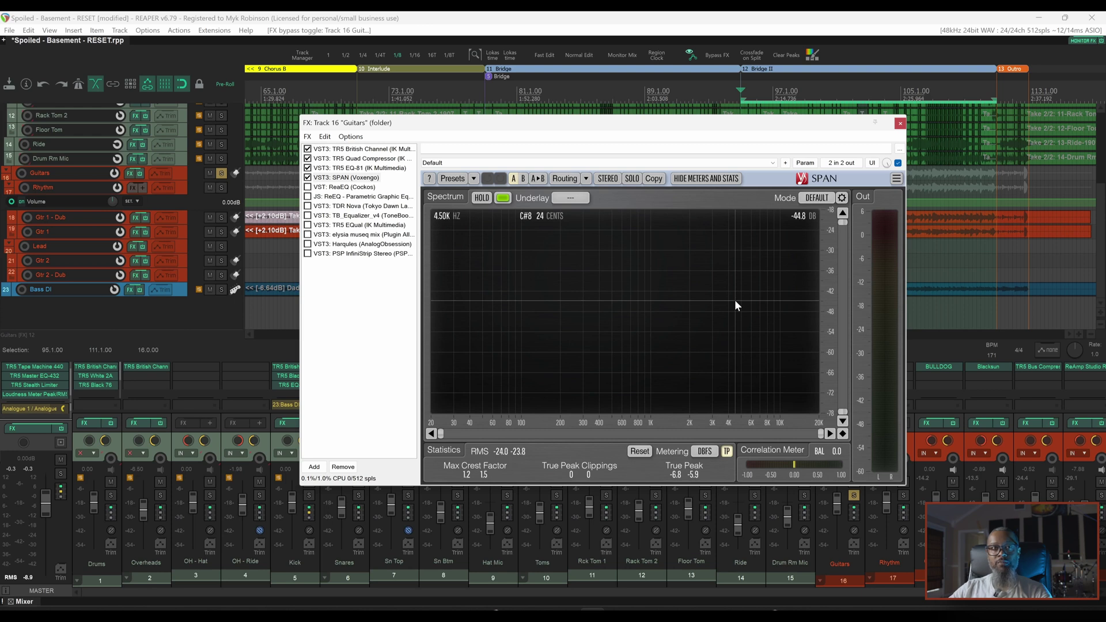
{"action": "left_click", "coordinate": [309, 178]}
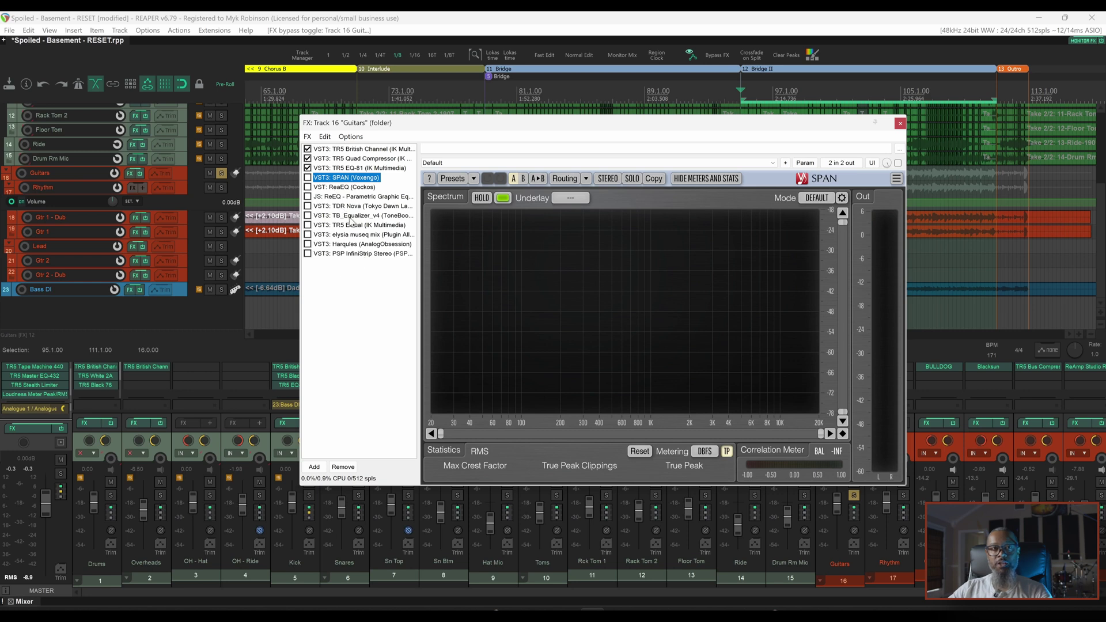
Step: Compare the guitars with and without the existing ReaEQ's band 4 cut during playback, leaving ReaEQ bypassed
{"action": "left_click", "coordinate": [339, 188]}
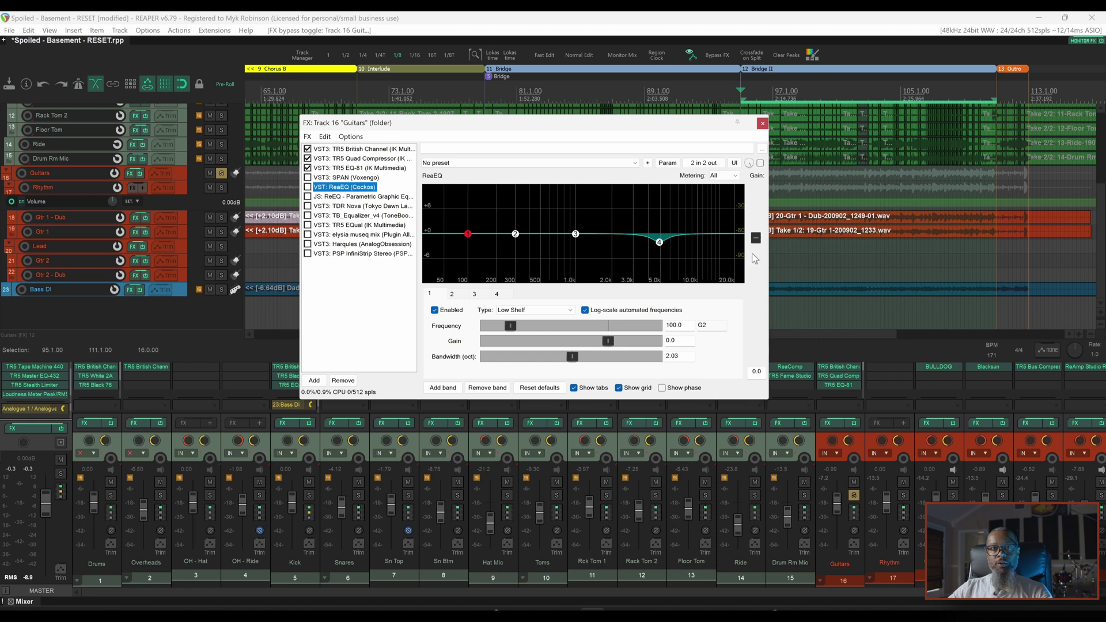
{"action": "left_click", "coordinate": [498, 294]}
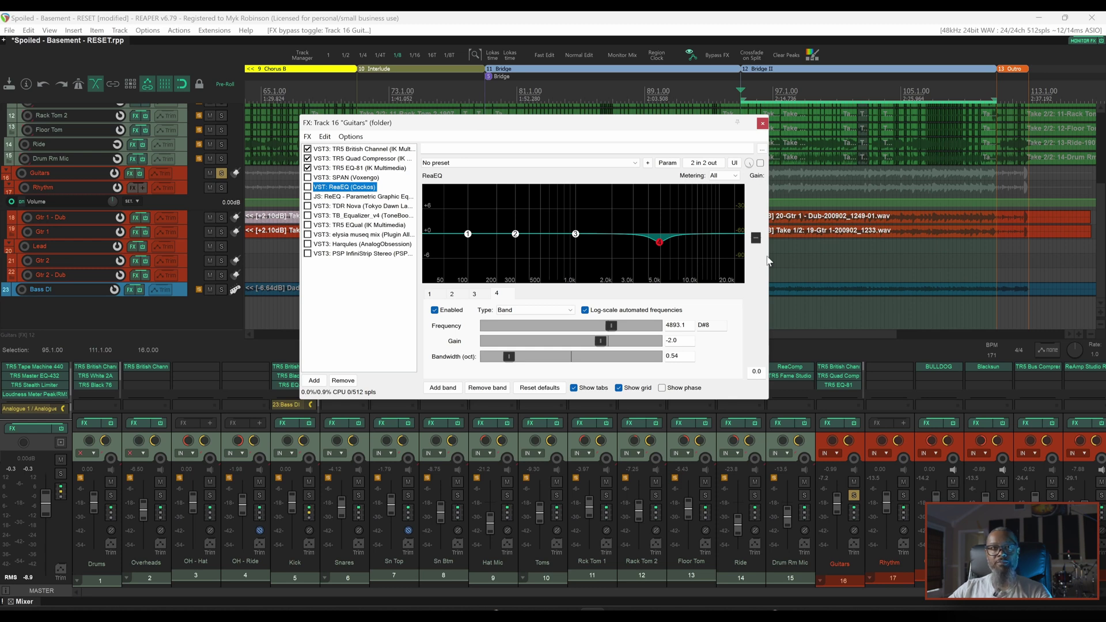
{"action": "key", "text": "space"}
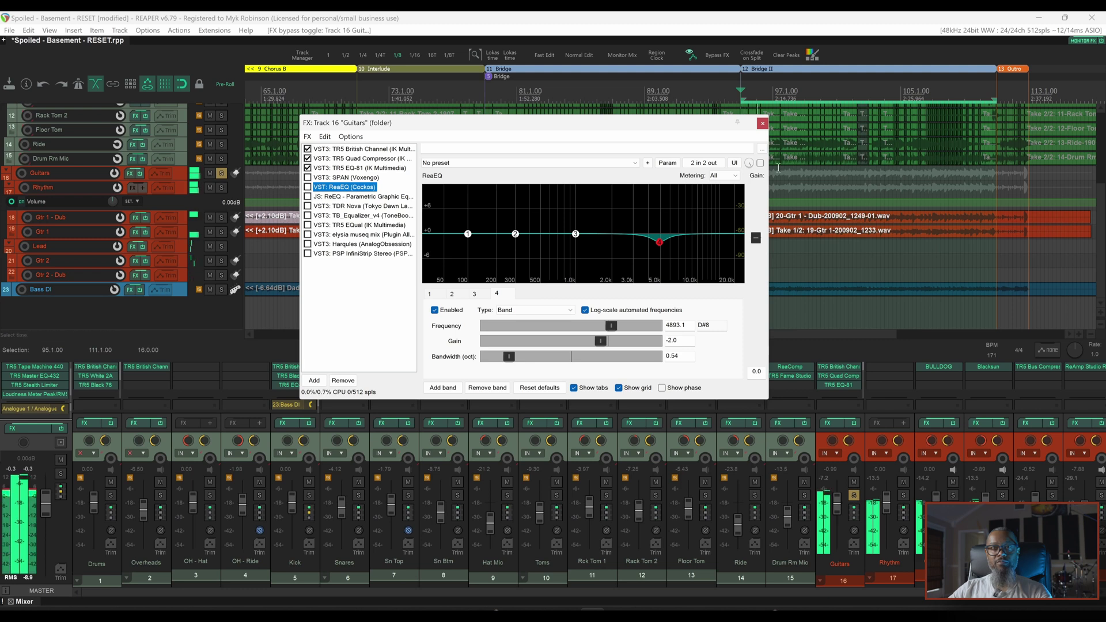
{"action": "left_click", "coordinate": [761, 163]}
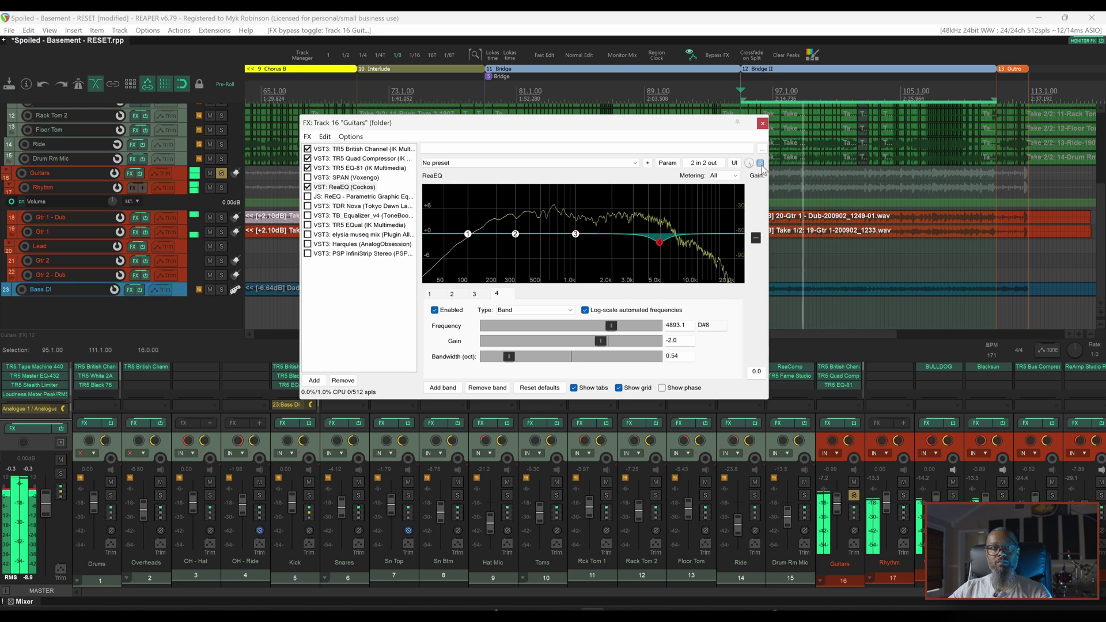
{"action": "left_click", "coordinate": [761, 163]}
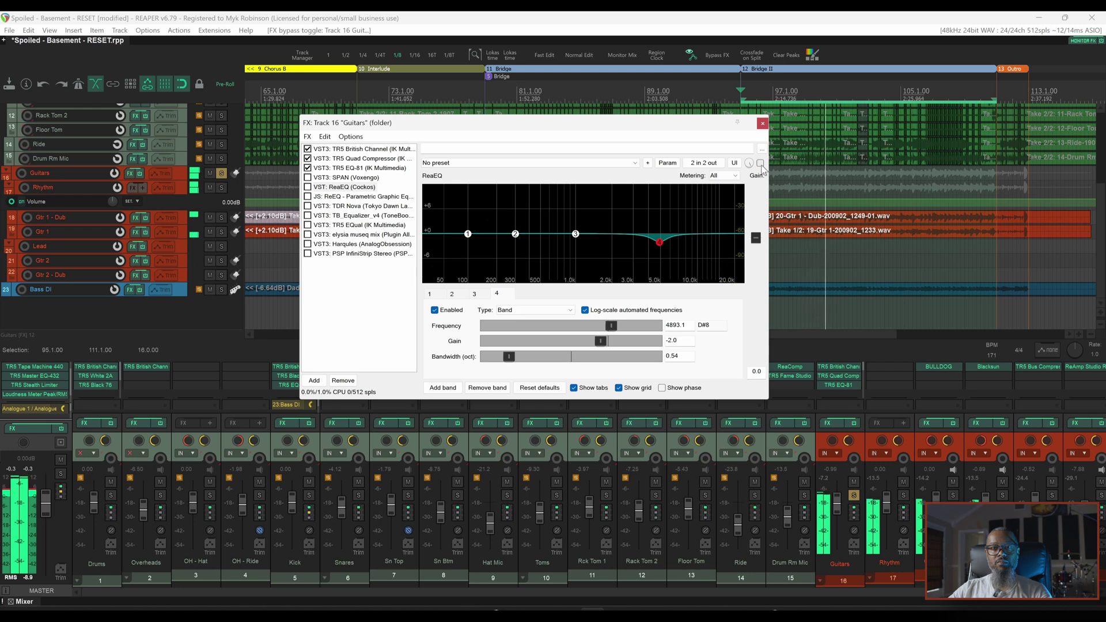
{"action": "left_click", "coordinate": [761, 163]}
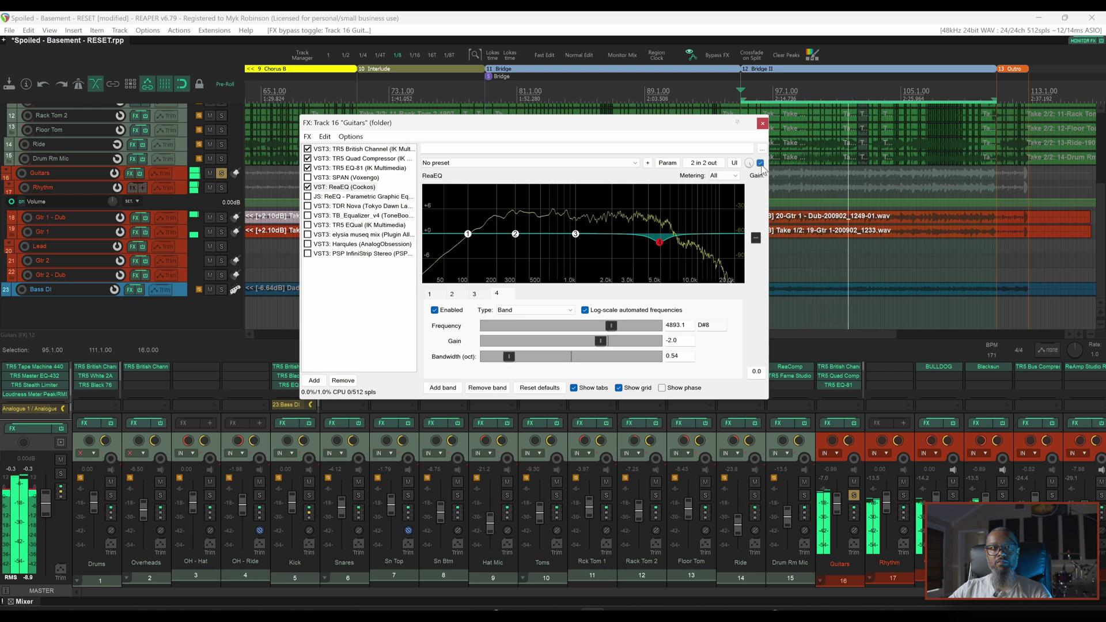
{"action": "key", "text": "space"}
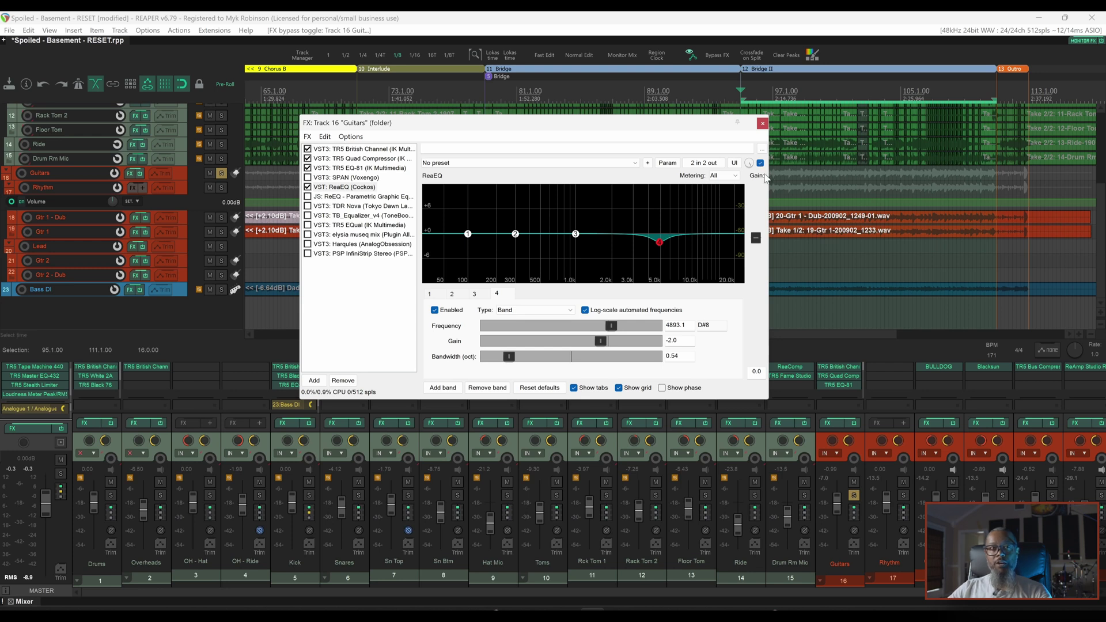
{"action": "left_click", "coordinate": [307, 187]}
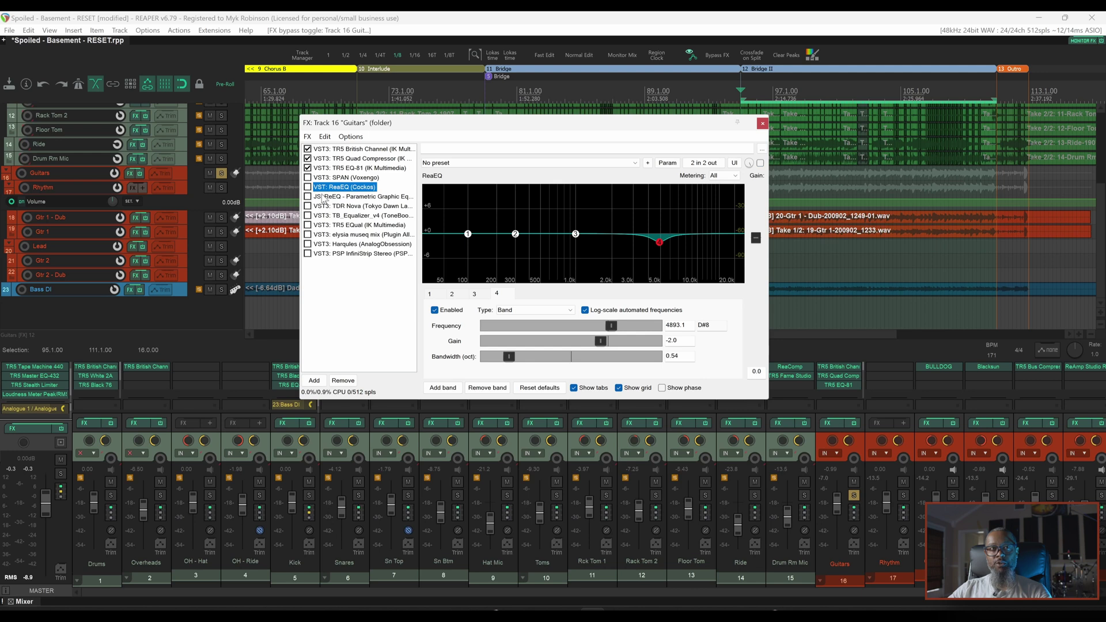
Step: Open ReEQ in the Guitars chain and enable it for auditioning its 4.76 kHz cut
{"action": "left_click", "coordinate": [325, 197]}
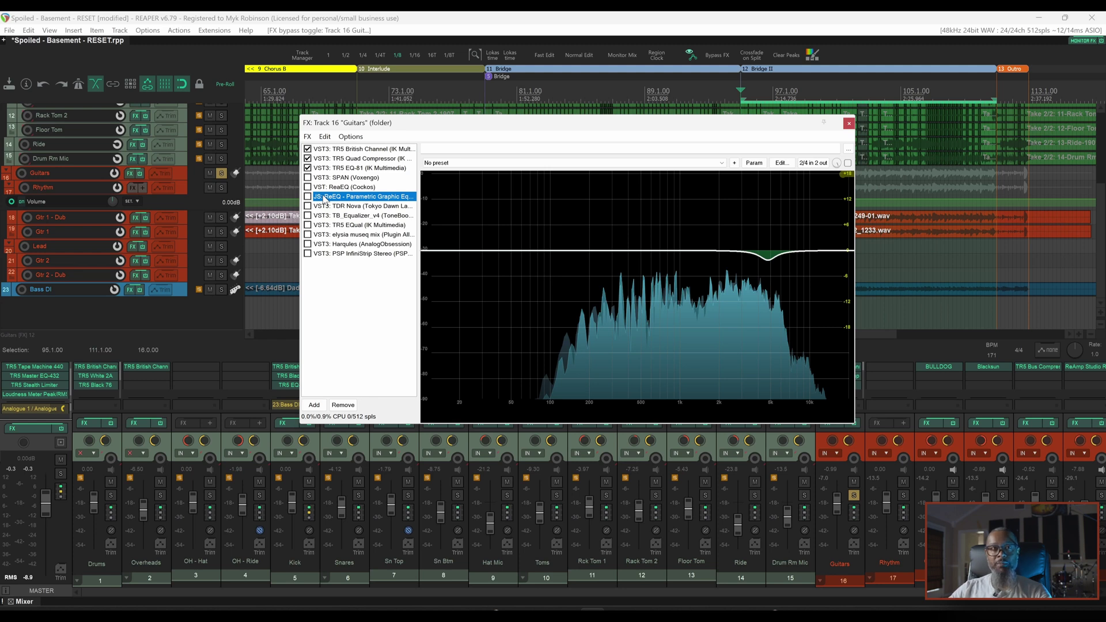
{"action": "mouse_move", "coordinate": [671, 250]}
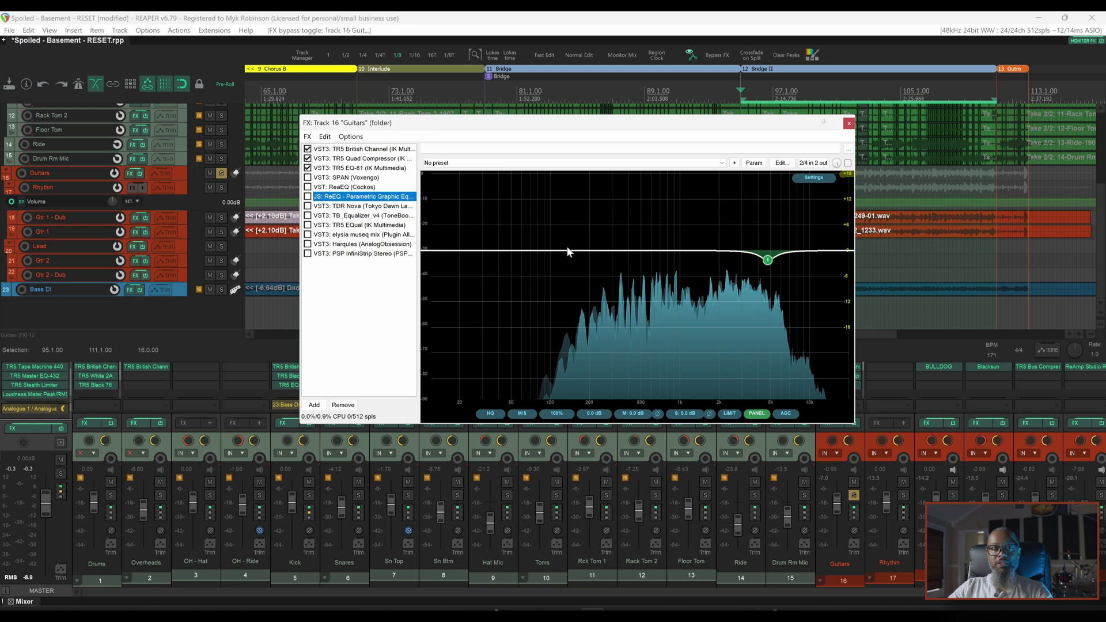
{"action": "left_click", "coordinate": [308, 196]}
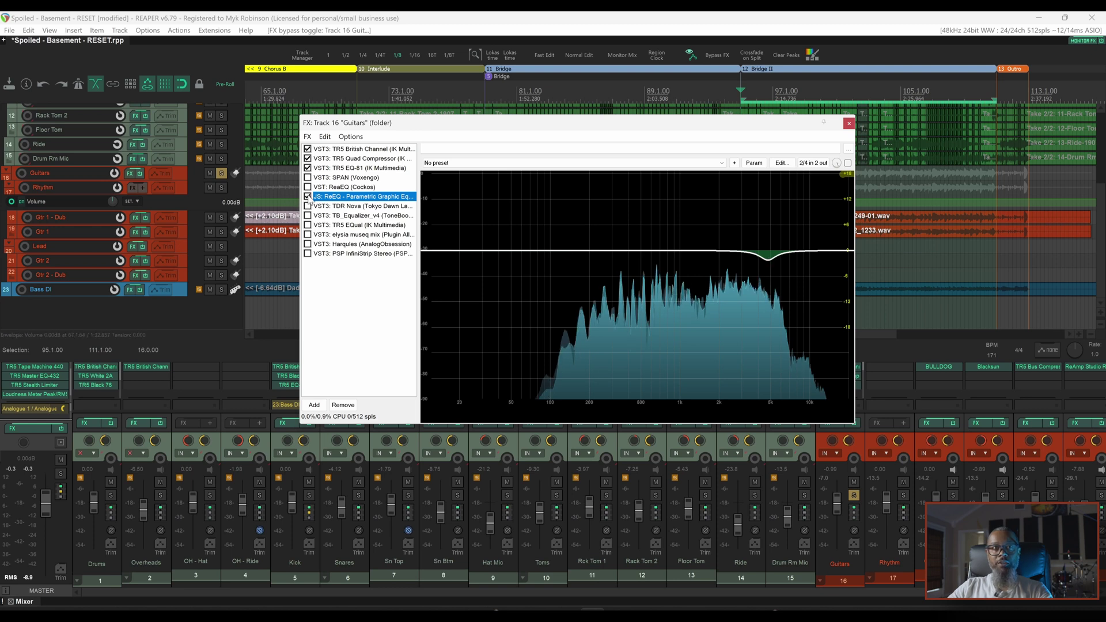
{"action": "mouse_move", "coordinate": [775, 275]}
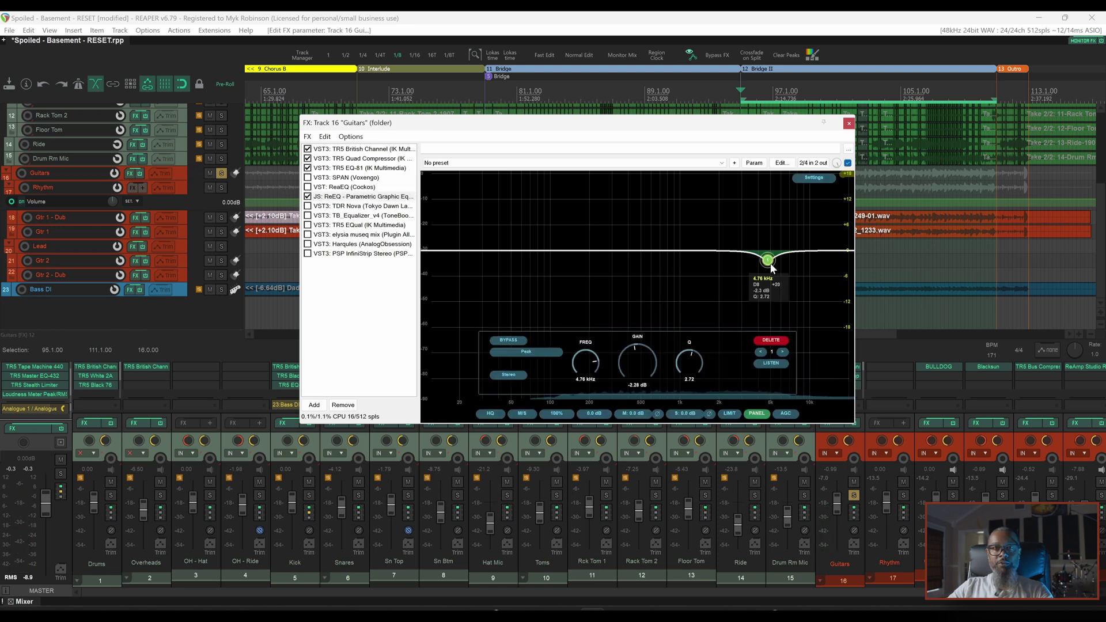
Step: Compare the guitars with and without ReEQ's 4.76 kHz cut during playback, leaving the band active
{"action": "double_click", "coordinate": [770, 266]}
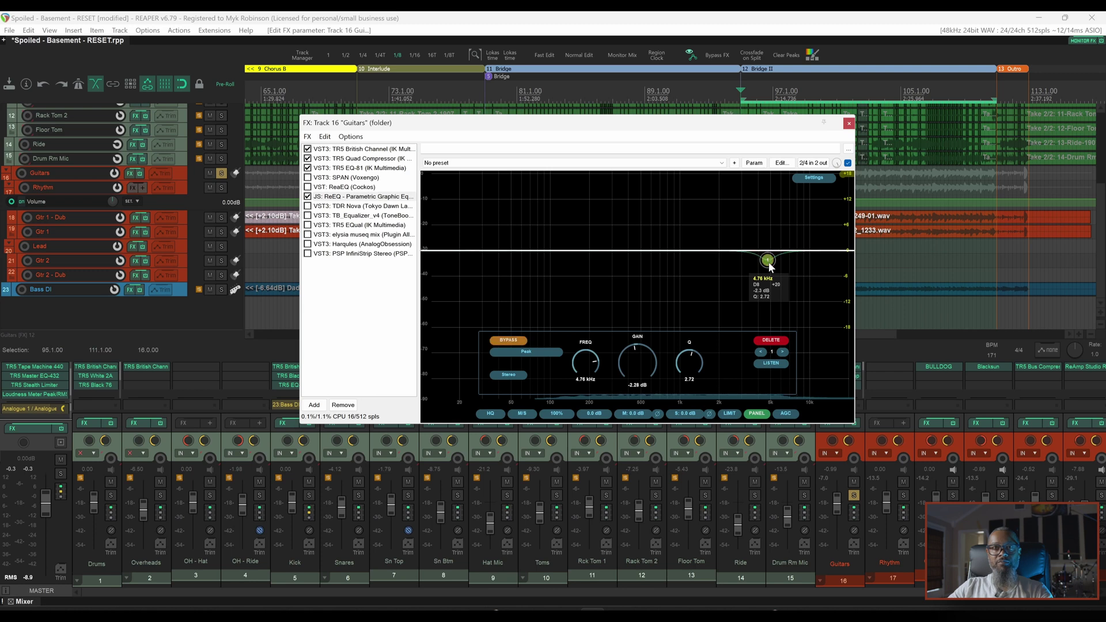
{"action": "key", "text": "space"}
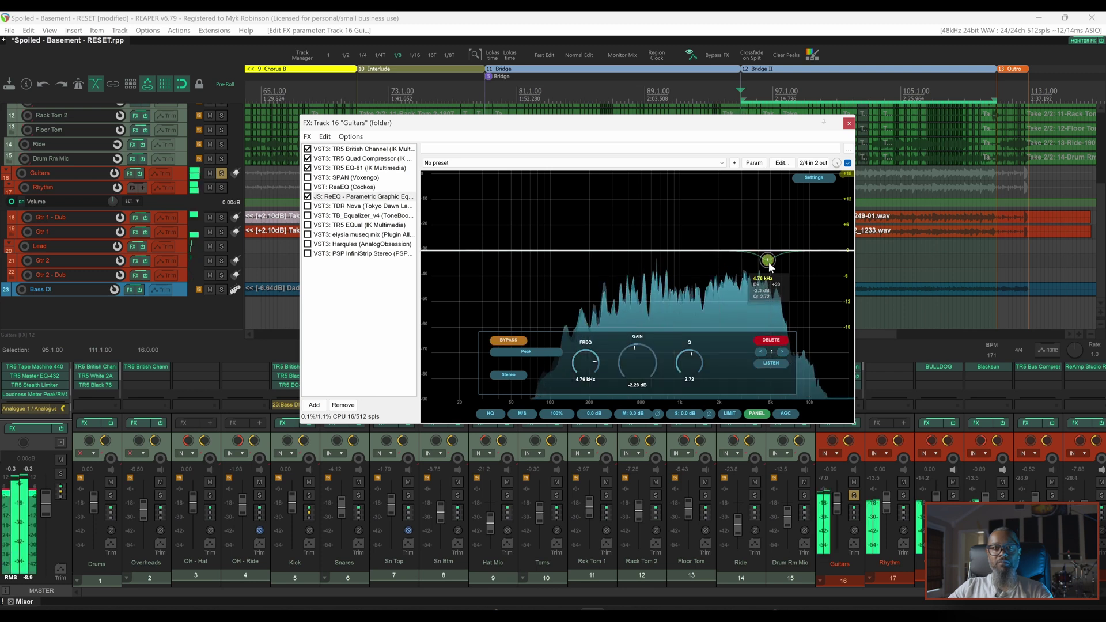
{"action": "double_click", "coordinate": [768, 261]}
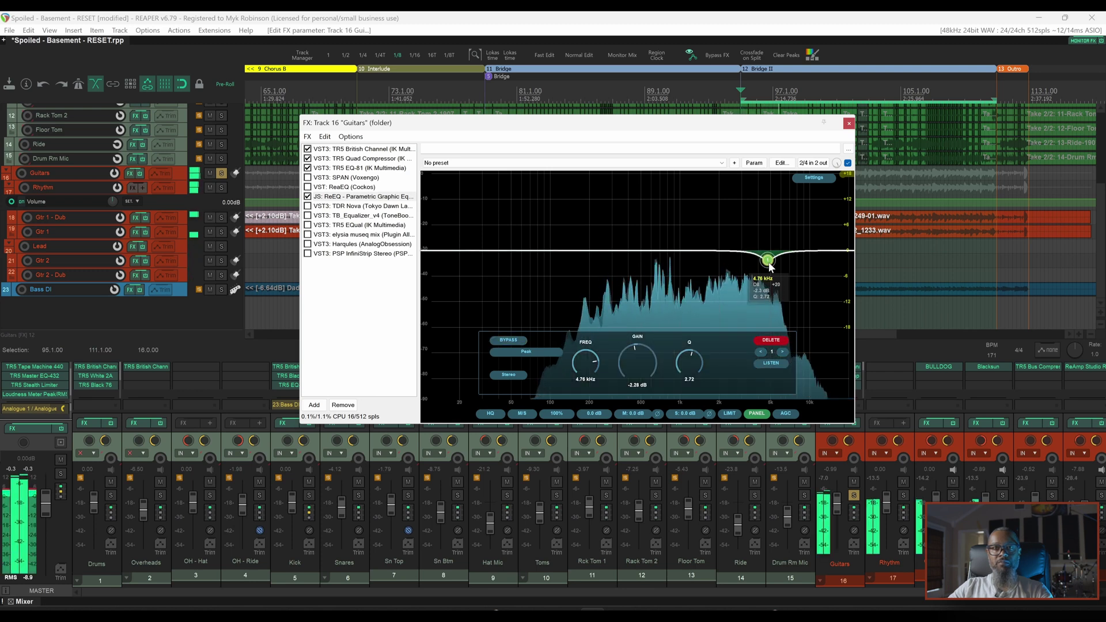
{"action": "double_click", "coordinate": [770, 266]}
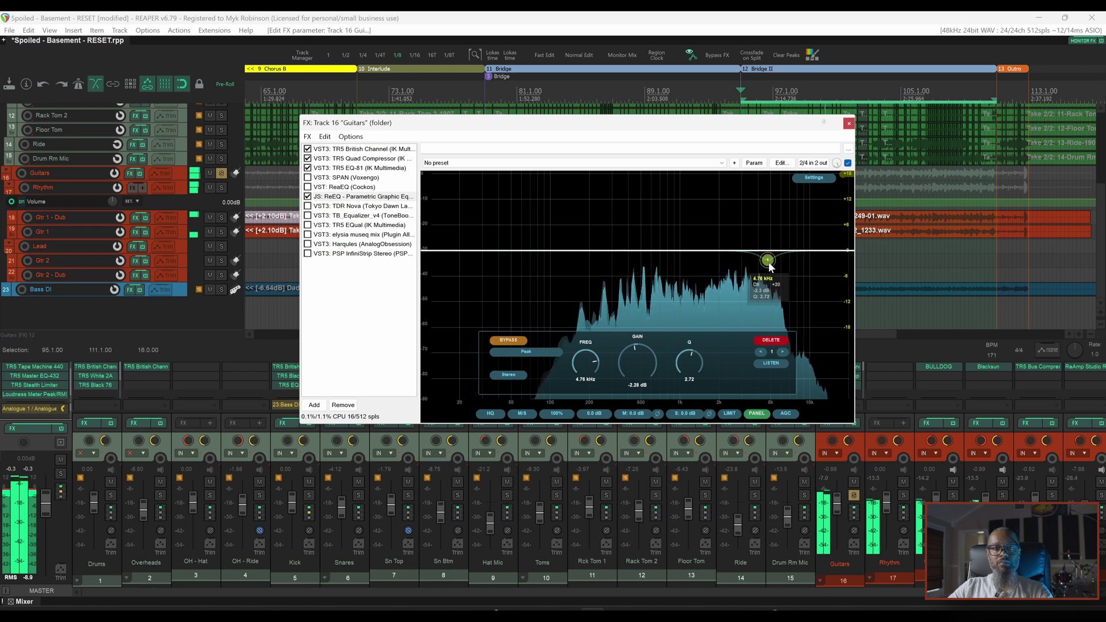
{"action": "double_click", "coordinate": [770, 267]}
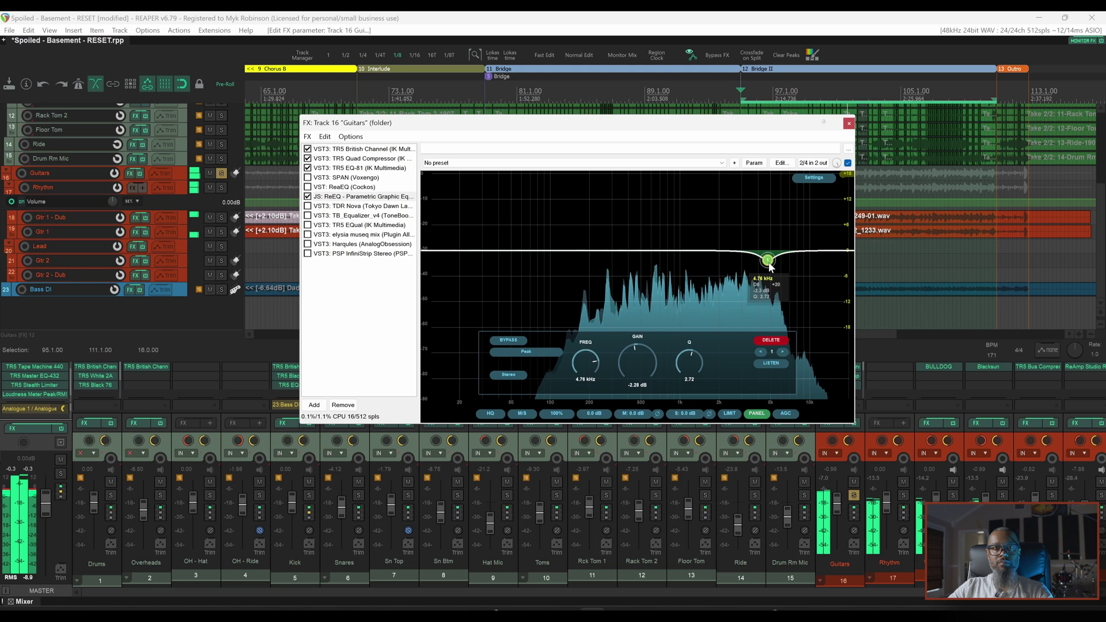
{"action": "key", "text": "space"}
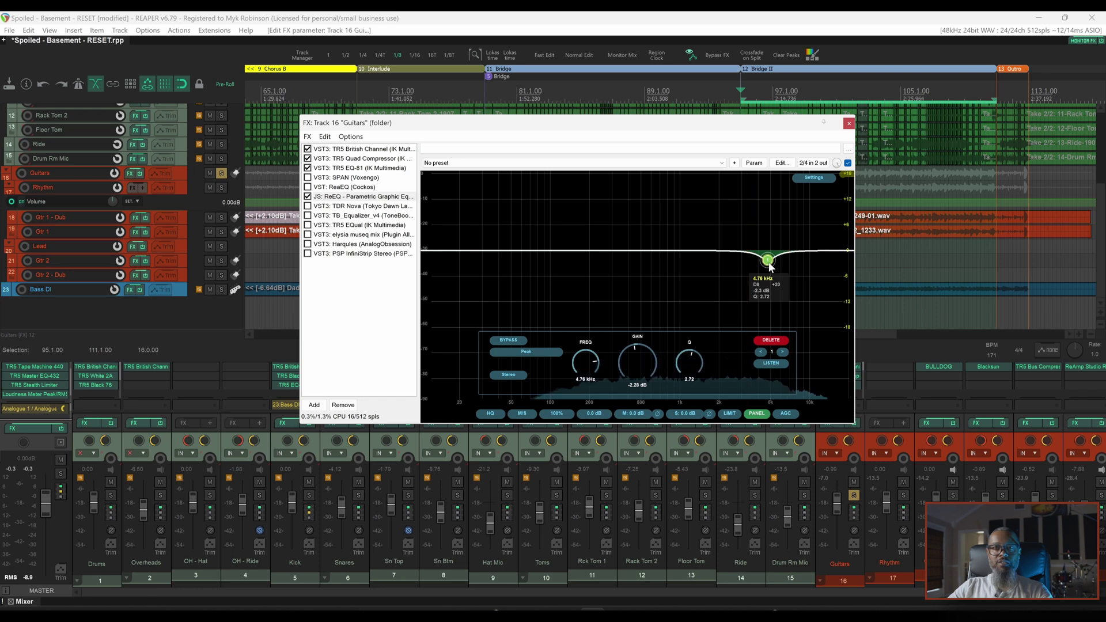
{"action": "key", "text": "space"}
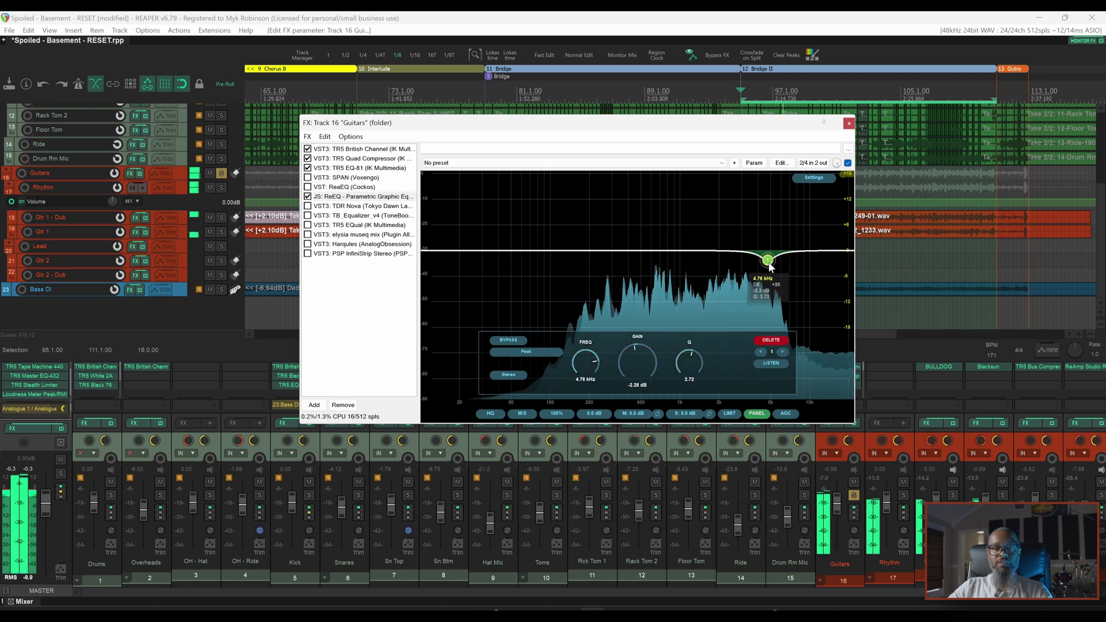
{"action": "left_click", "coordinate": [768, 261]}
{"action": "double_click", "coordinate": [768, 260]}
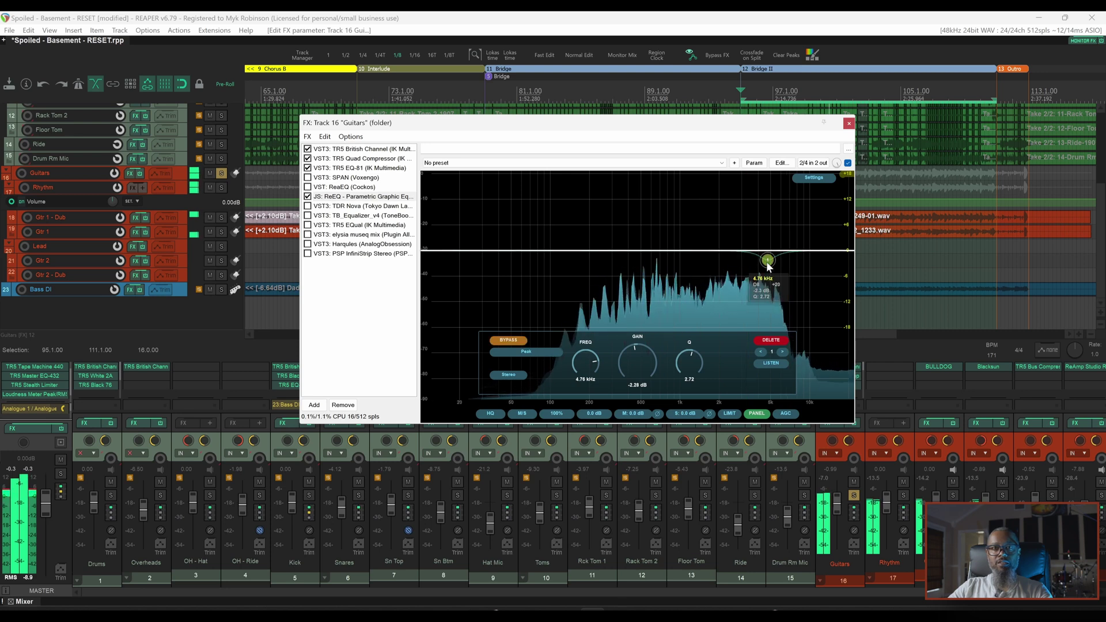
{"action": "double_click", "coordinate": [768, 261]}
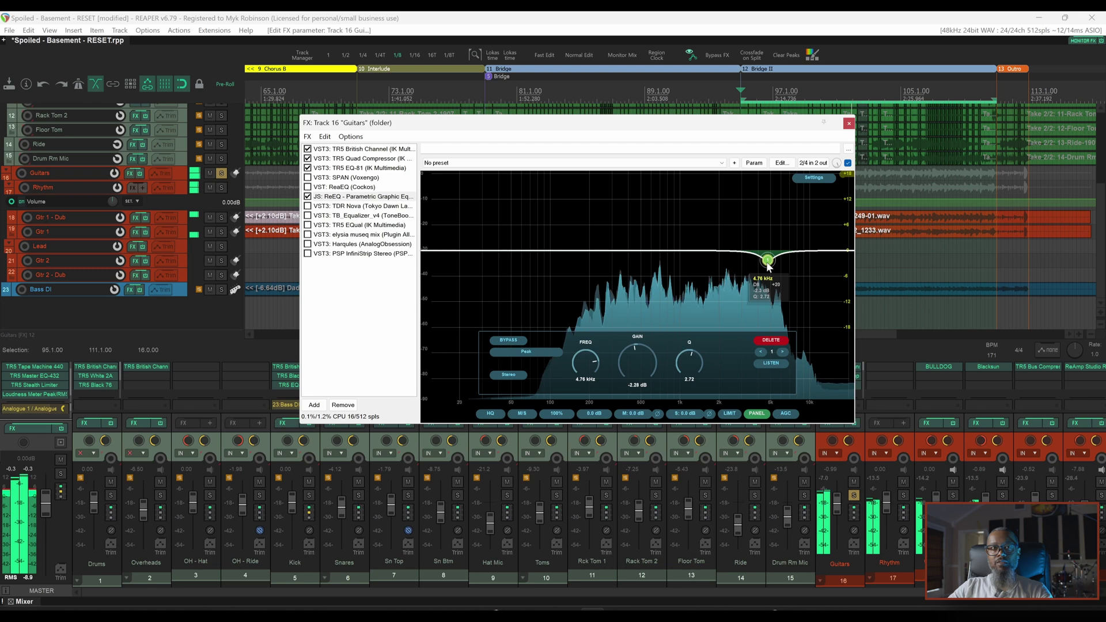
{"action": "key", "text": "space"}
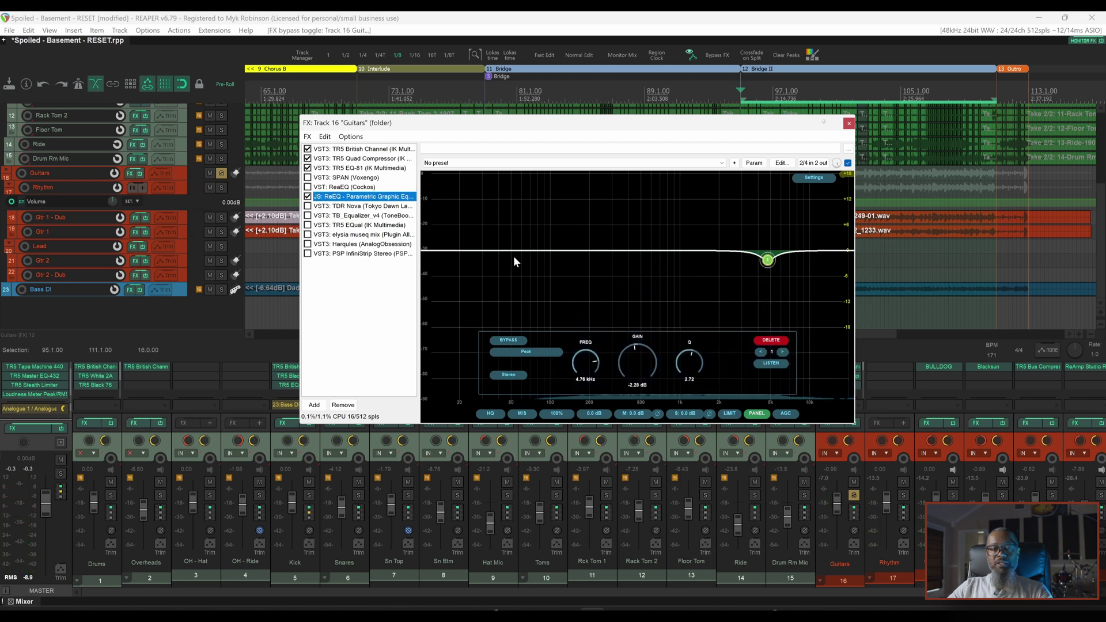
Step: Bypass ReEQ, and enable TDR Nova in the Guitars chain with its settings shown
{"action": "left_click", "coordinate": [308, 197]}
{"action": "left_click", "coordinate": [307, 206]}
{"action": "left_click", "coordinate": [352, 206]}
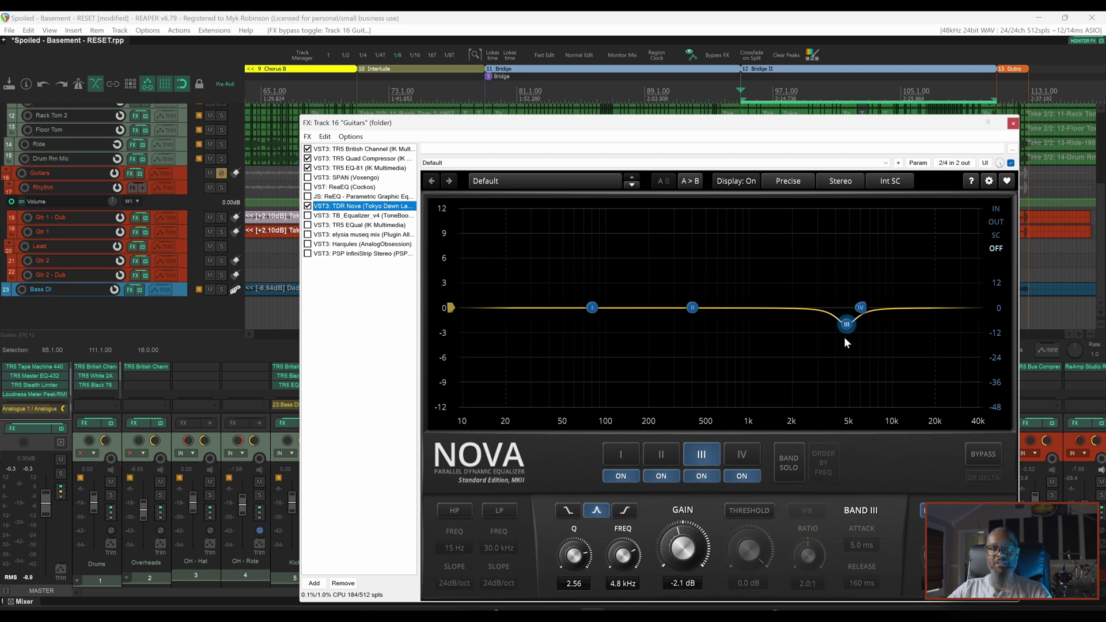
Step: Compare the guitars with and without Nova's band III cut during playback, with the analyzer set to IN
{"action": "left_click", "coordinate": [701, 476]}
{"action": "key", "text": "space"}
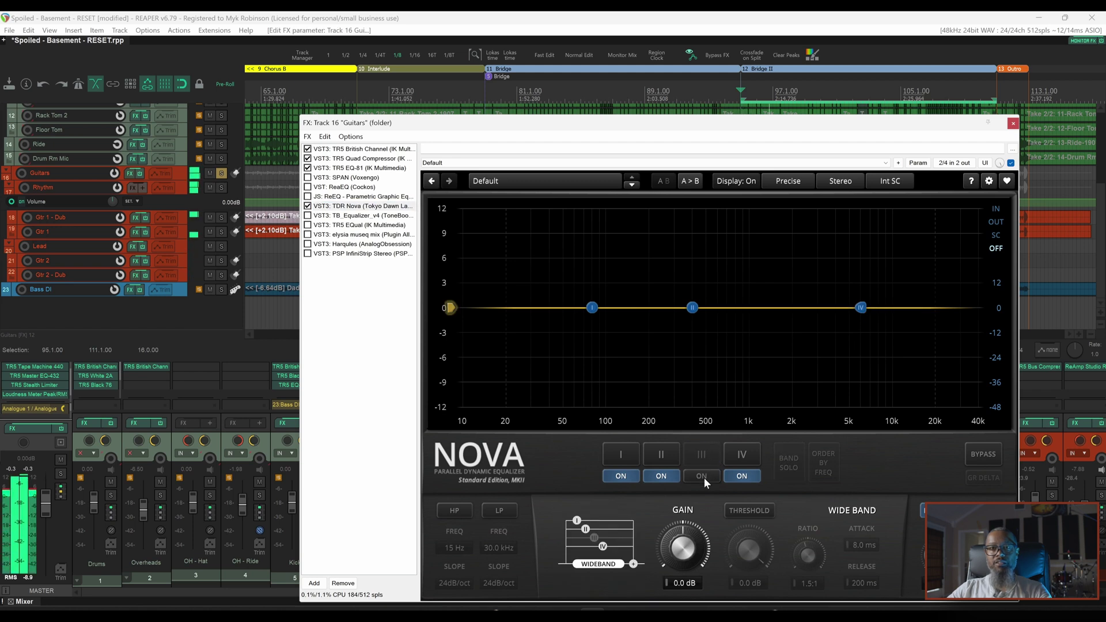
{"action": "left_click", "coordinate": [701, 475]}
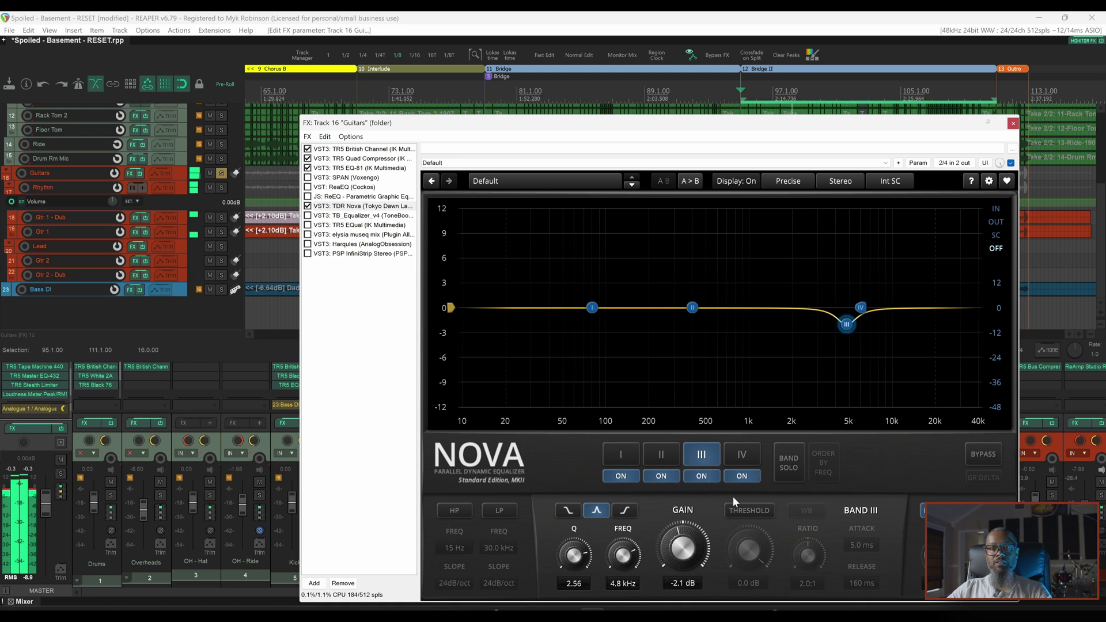
{"action": "left_click", "coordinate": [702, 476]}
{"action": "left_click", "coordinate": [995, 209]}
{"action": "left_click", "coordinate": [703, 476]}
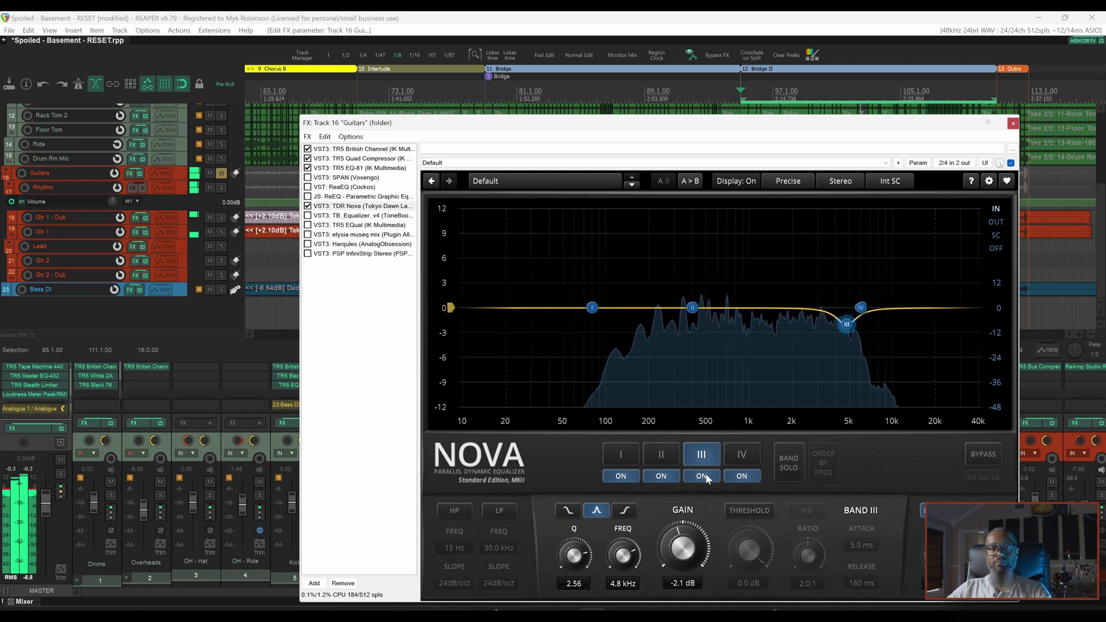
{"action": "key", "text": "space"}
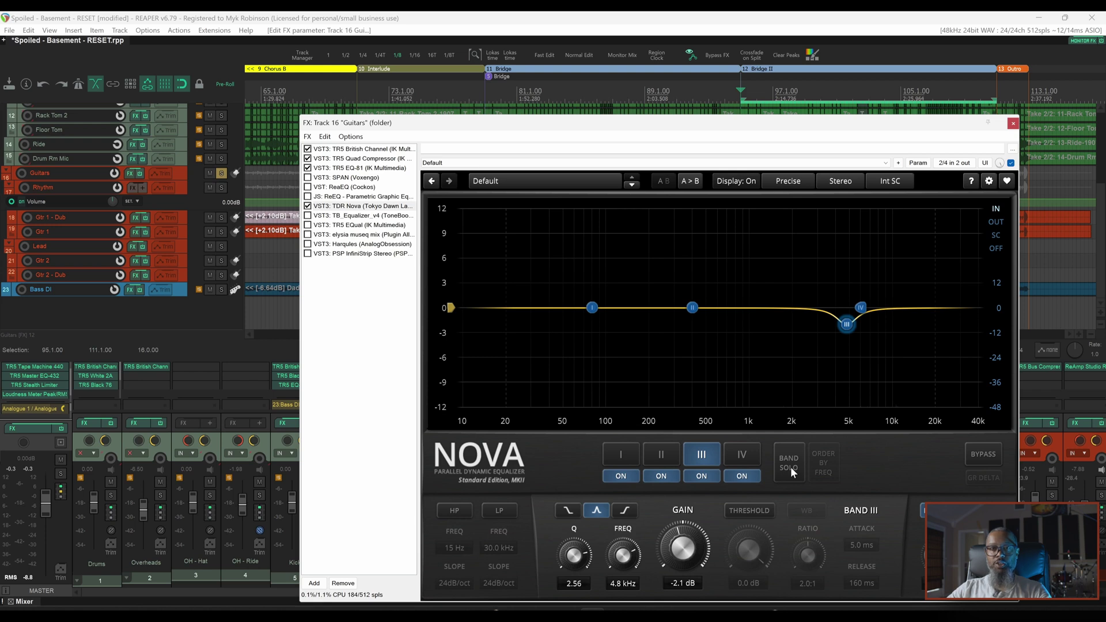
Step: Audition Nova's band III in solo during playback, and recheck the unsoloed guitars with that band off and on
{"action": "key", "text": "space"}
{"action": "right_click", "coordinate": [847, 325]}
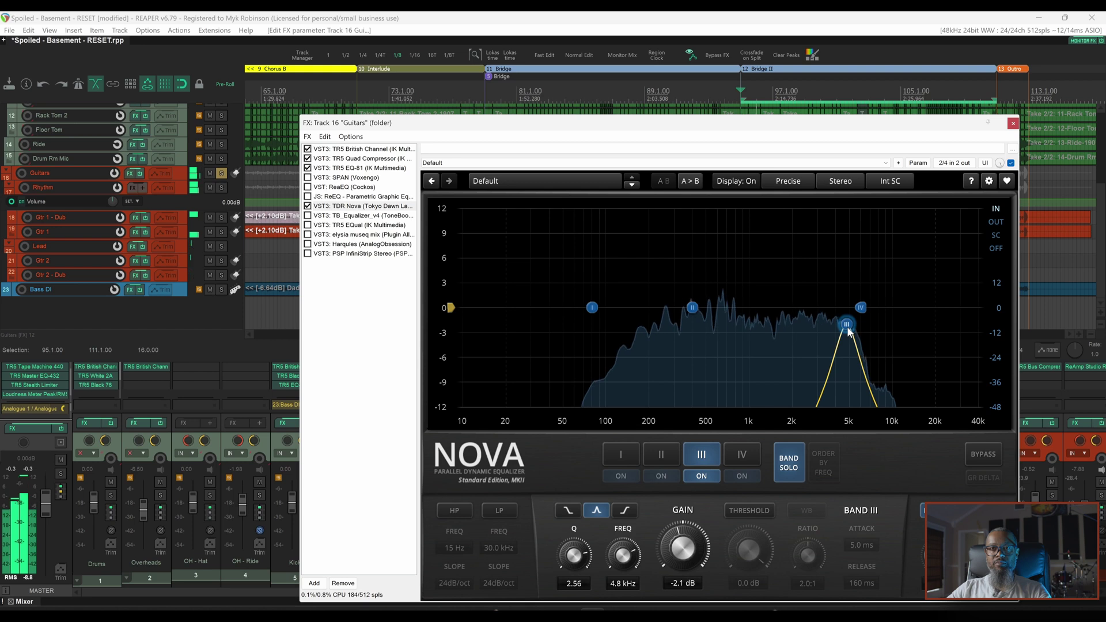
{"action": "right_click", "coordinate": [847, 325]}
{"action": "right_click", "coordinate": [847, 325]}
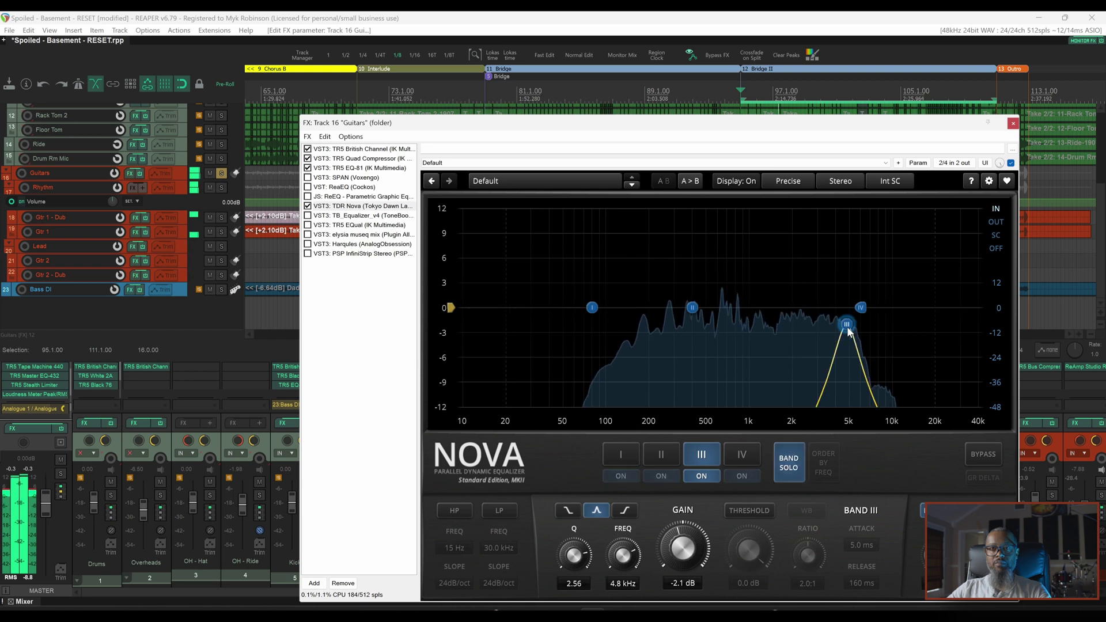
{"action": "right_click", "coordinate": [847, 325]}
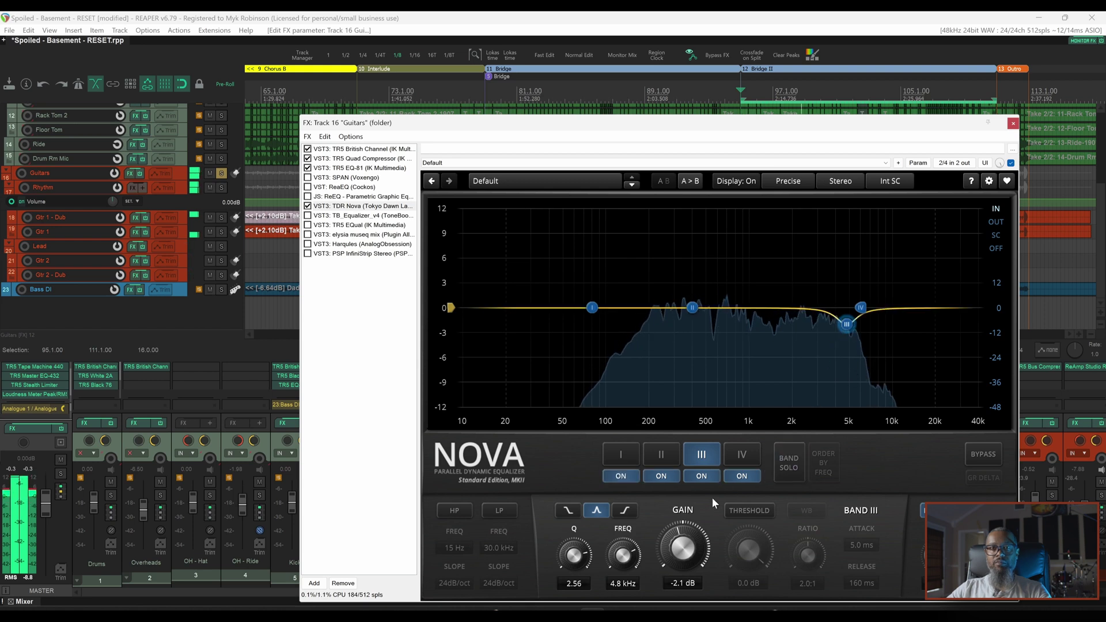
{"action": "left_click", "coordinate": [705, 479]}
{"action": "left_click", "coordinate": [706, 478]}
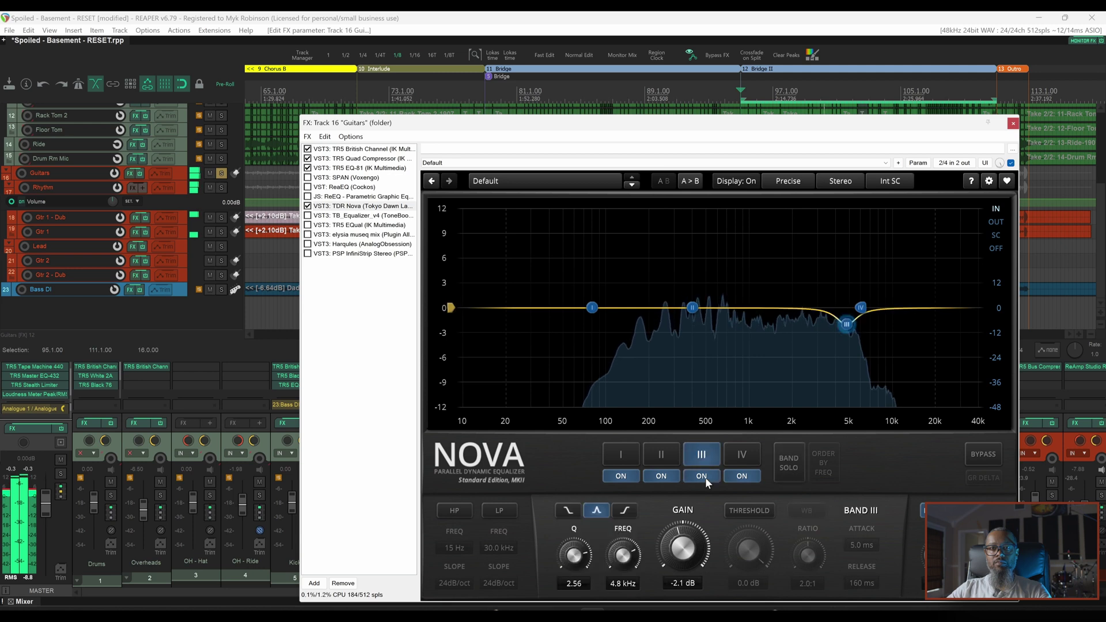
{"action": "key", "text": "space"}
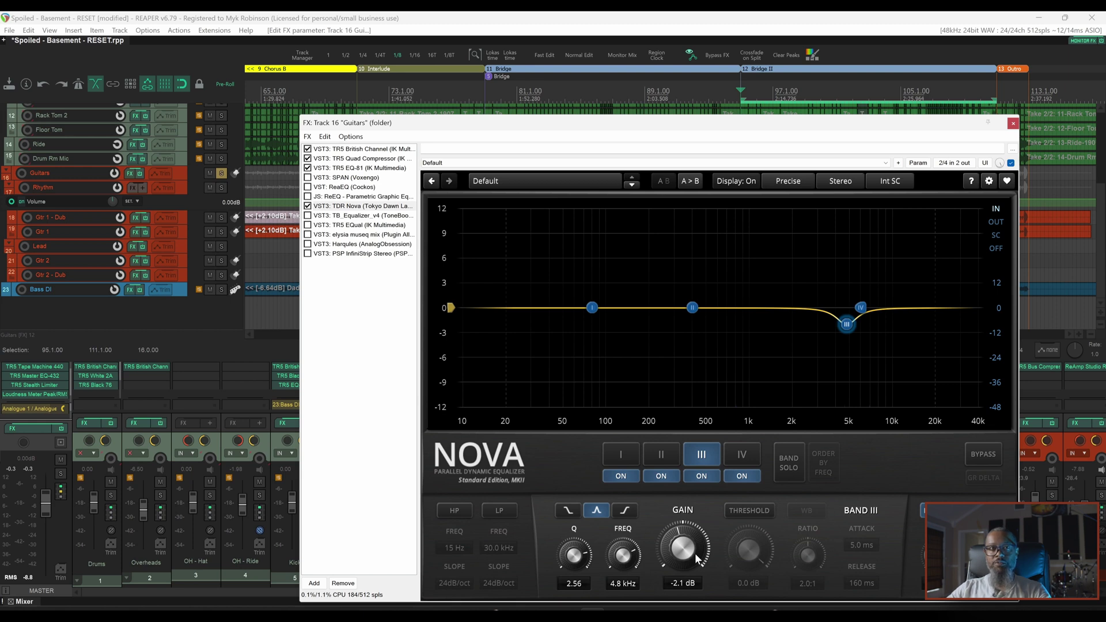
Step: Bypass TDR Nova, and open TB Equalizer in the Guitars chain with the plugin enabled
{"action": "left_click", "coordinate": [308, 206]}
{"action": "left_click", "coordinate": [332, 216]}
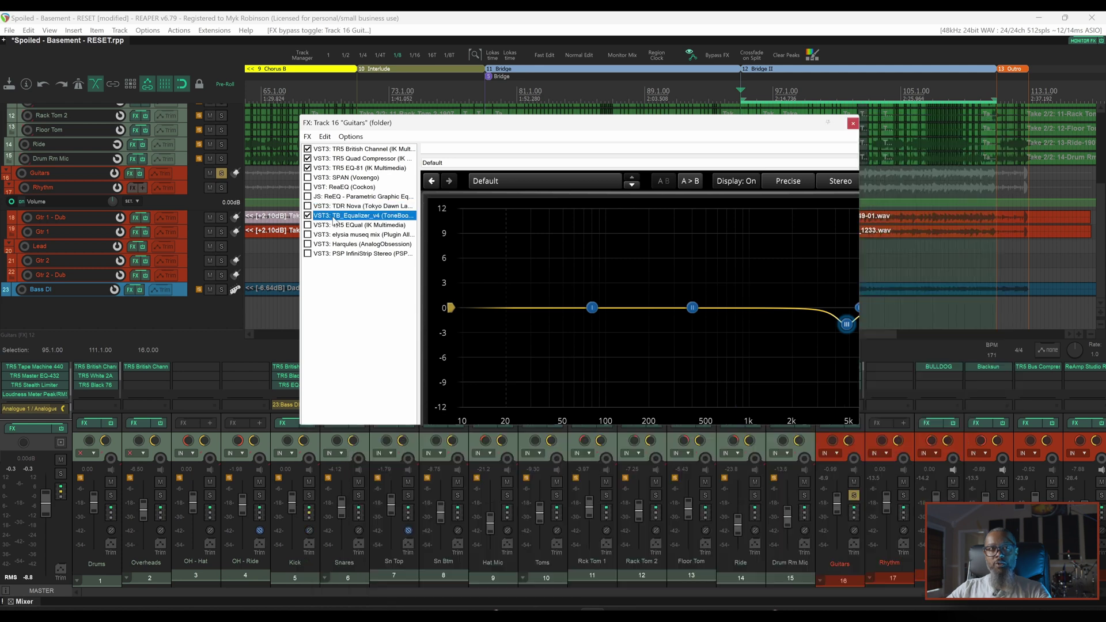
{"action": "left_click", "coordinate": [567, 347]}
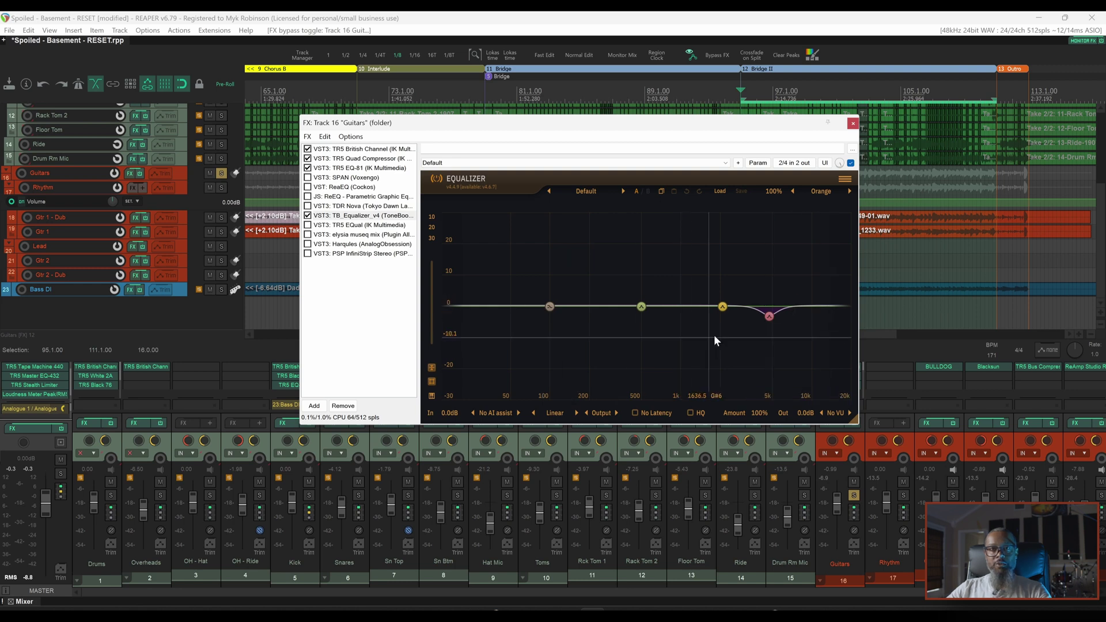
Step: Audition TB Equalizer's 4743 Hz band in solo during playback, leaving solo off
{"action": "left_click", "coordinate": [769, 315]}
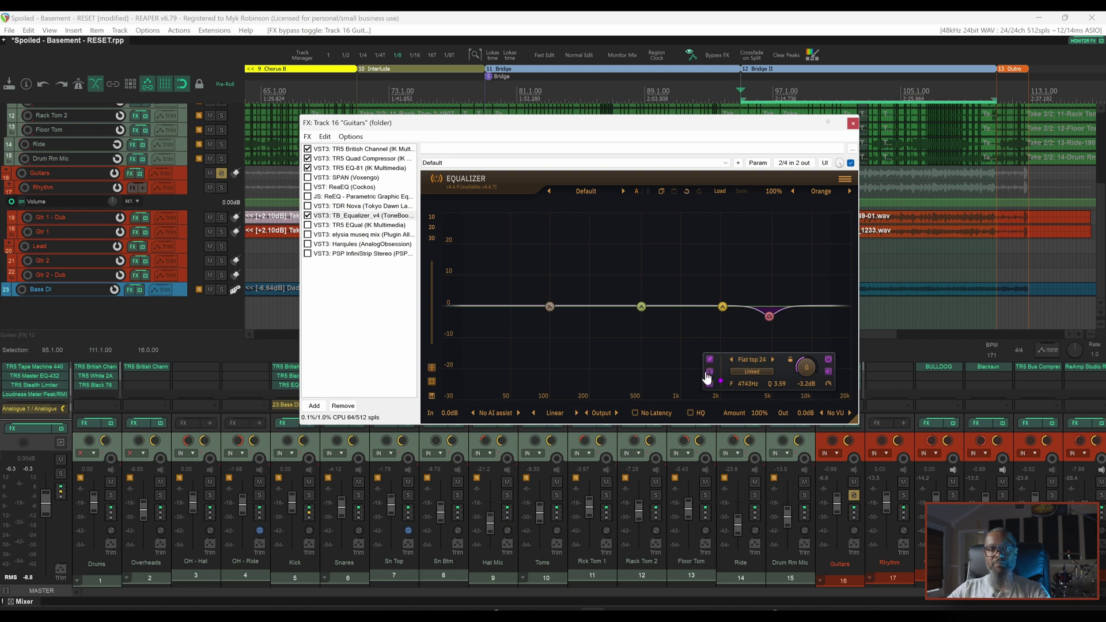
{"action": "left_click", "coordinate": [709, 373]}
{"action": "key", "text": "space"}
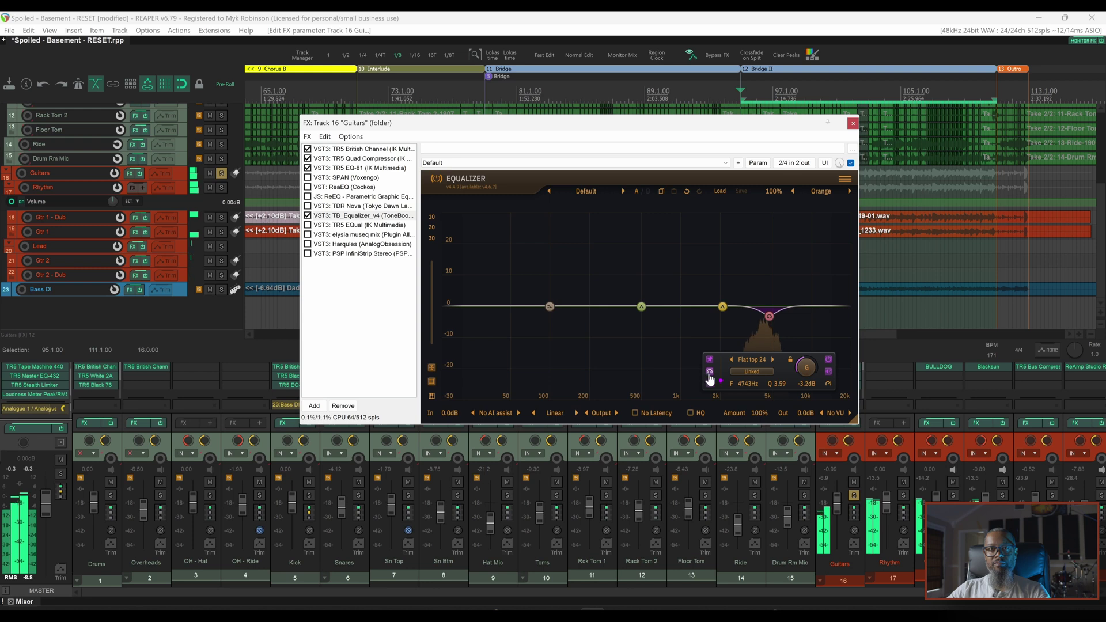
{"action": "left_click", "coordinate": [709, 371]}
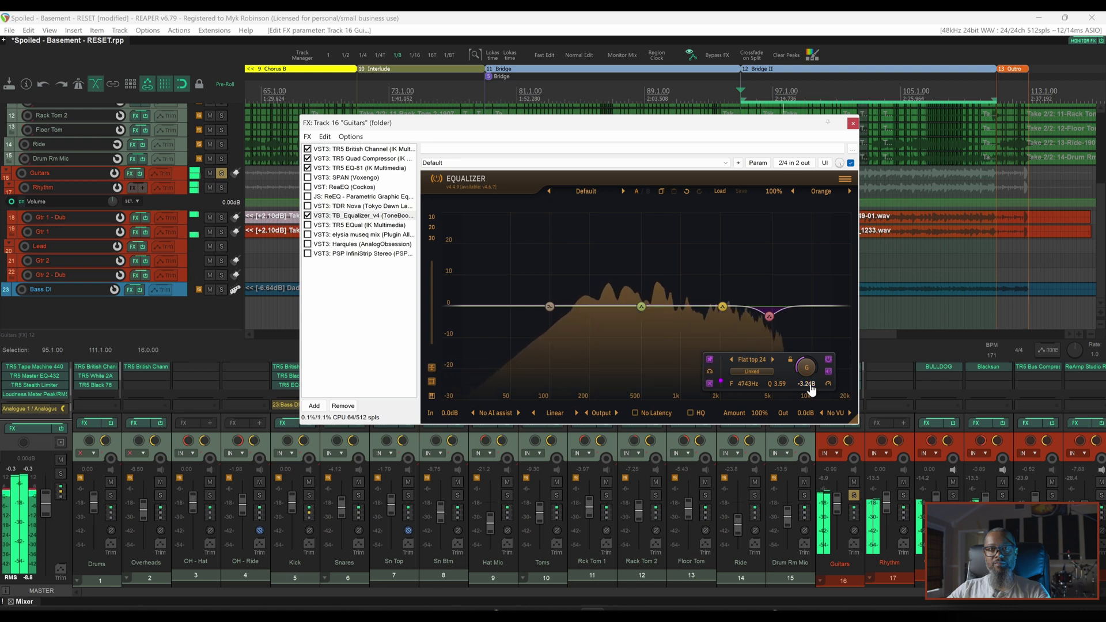
Step: Compare the guitars with and without TB Equalizer's 4743 Hz cut during playback, leaving the band active
{"action": "left_click", "coordinate": [829, 360]}
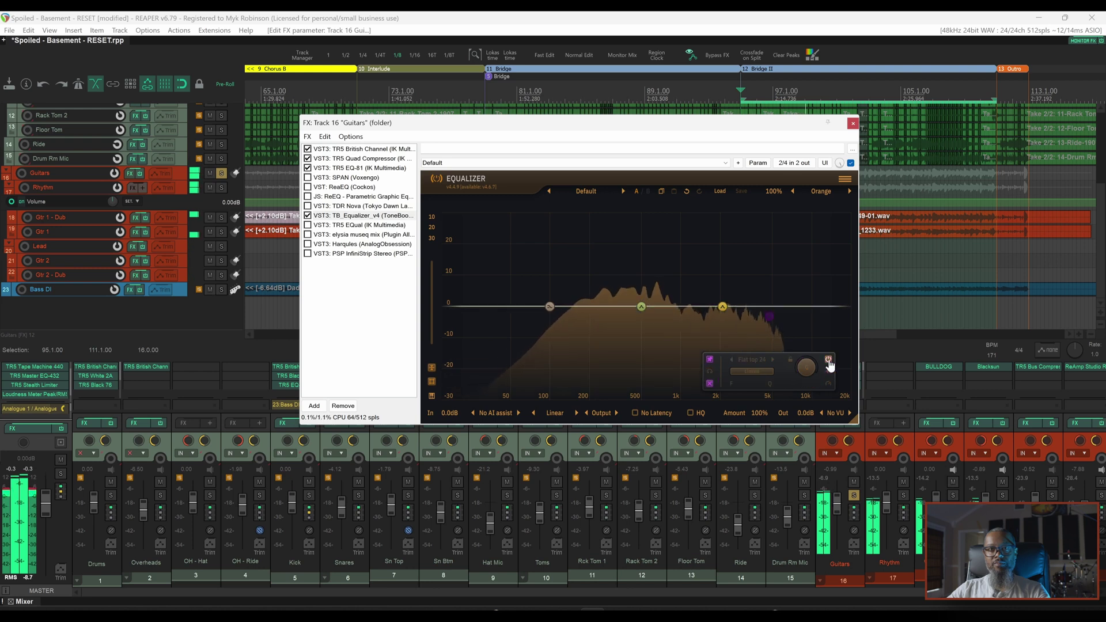
{"action": "left_click", "coordinate": [829, 360]}
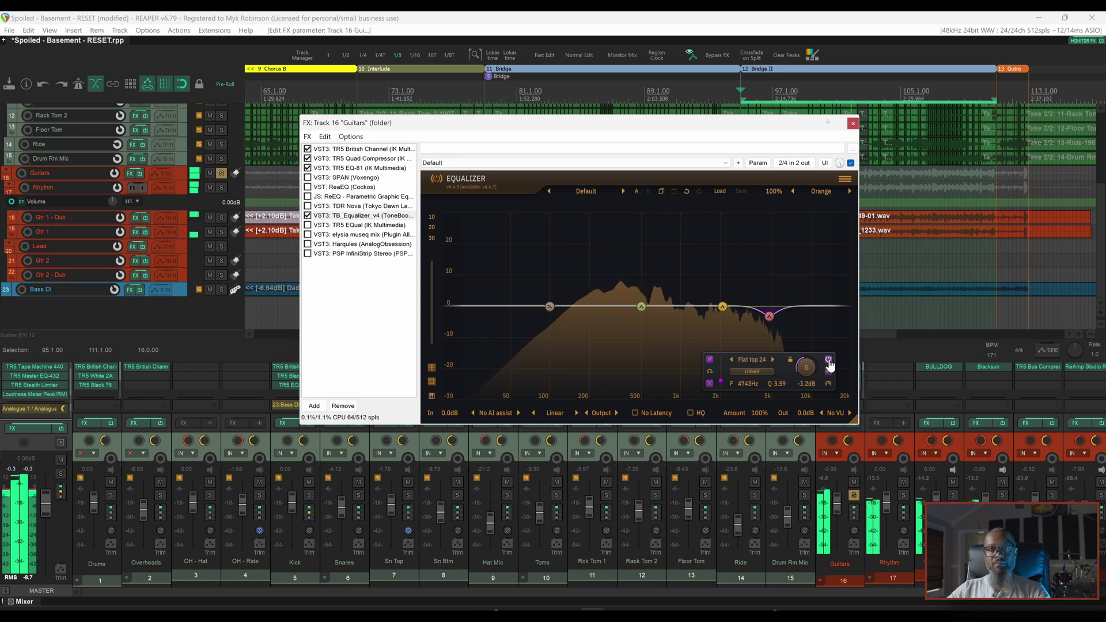
{"action": "left_click", "coordinate": [829, 360]}
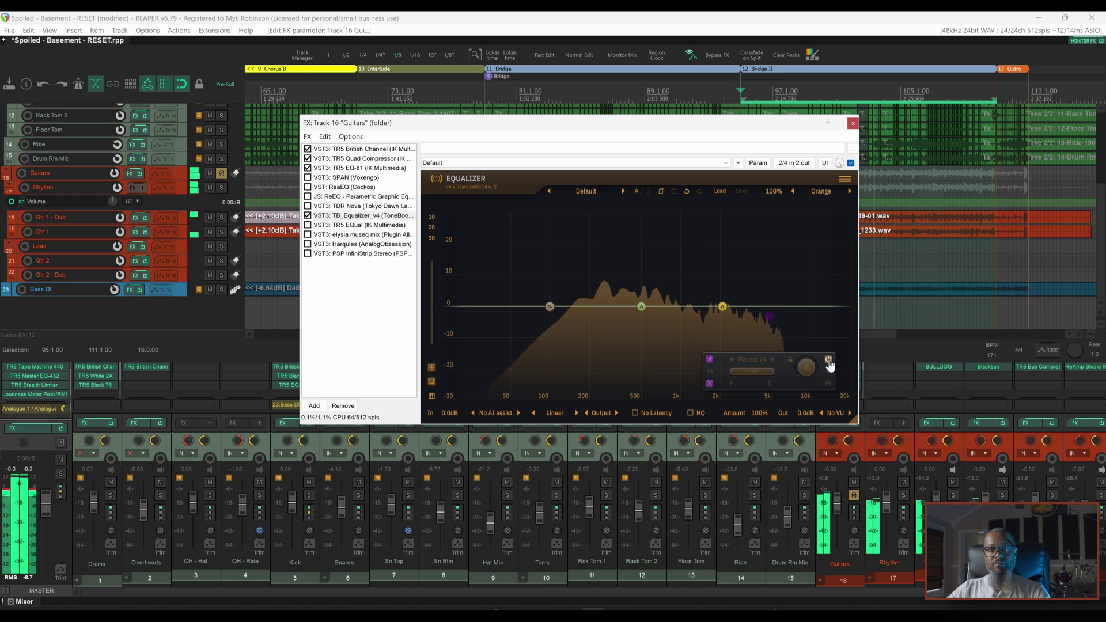
{"action": "left_click", "coordinate": [829, 360]}
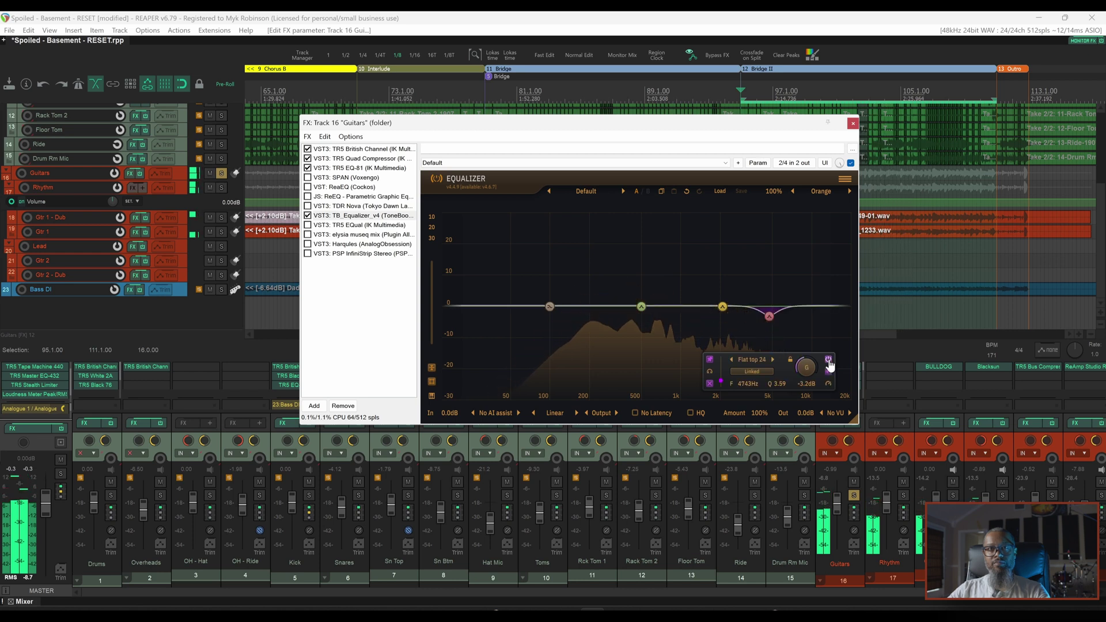
{"action": "key", "text": "space"}
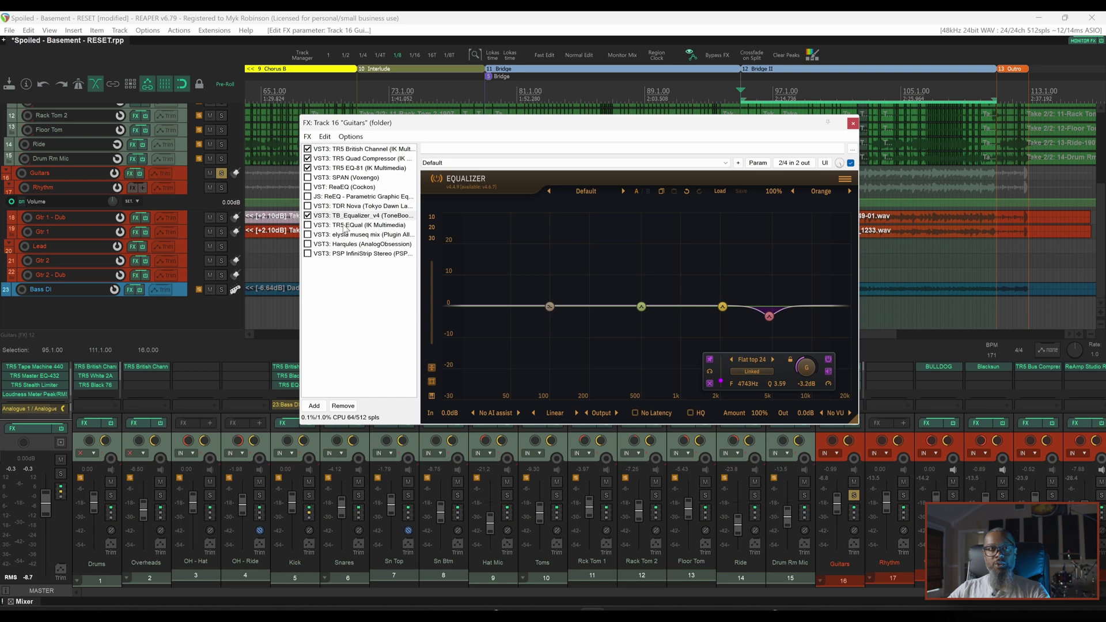
Step: View EQual's settings in the Guitars chain, and open ReaEQ with TB Equalizer bypassed
{"action": "left_click", "coordinate": [344, 226]}
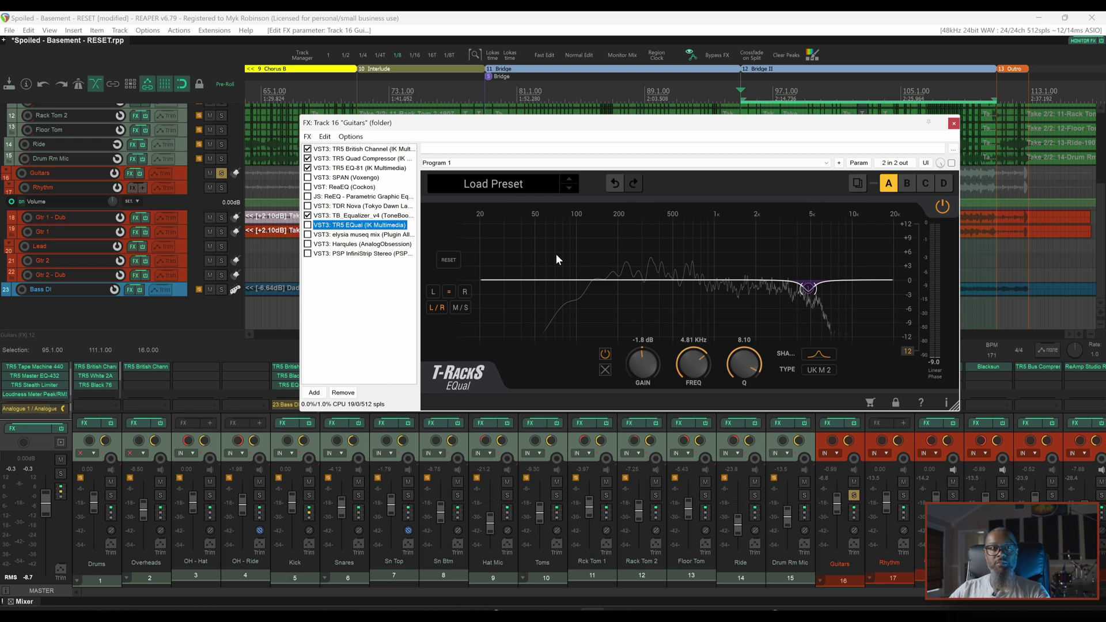
{"action": "left_click", "coordinate": [352, 216]}
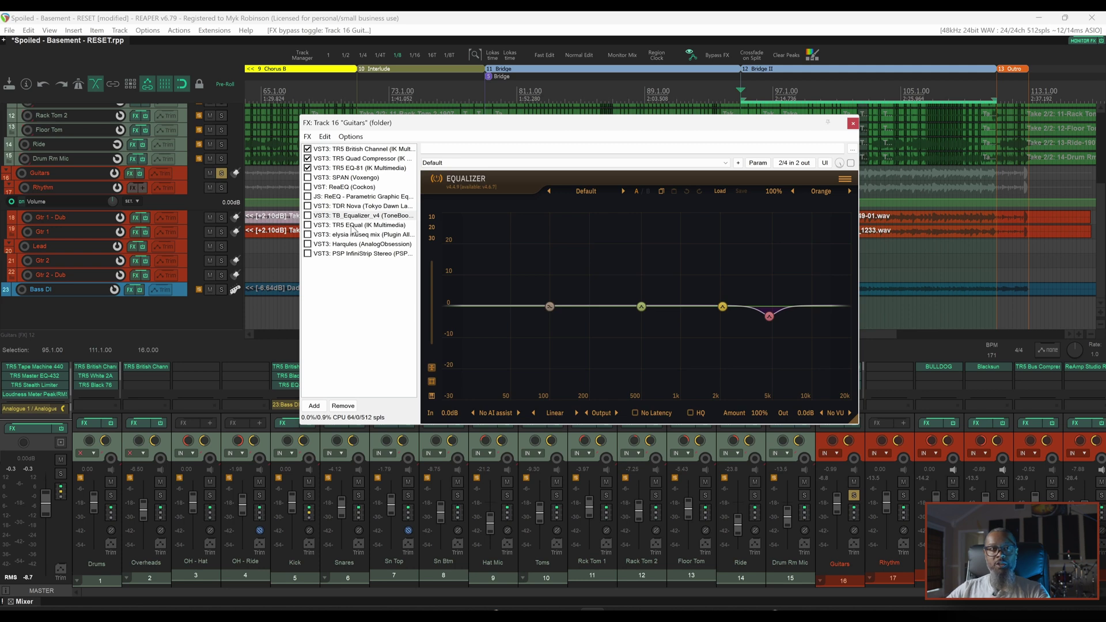
{"action": "left_click", "coordinate": [350, 188]}
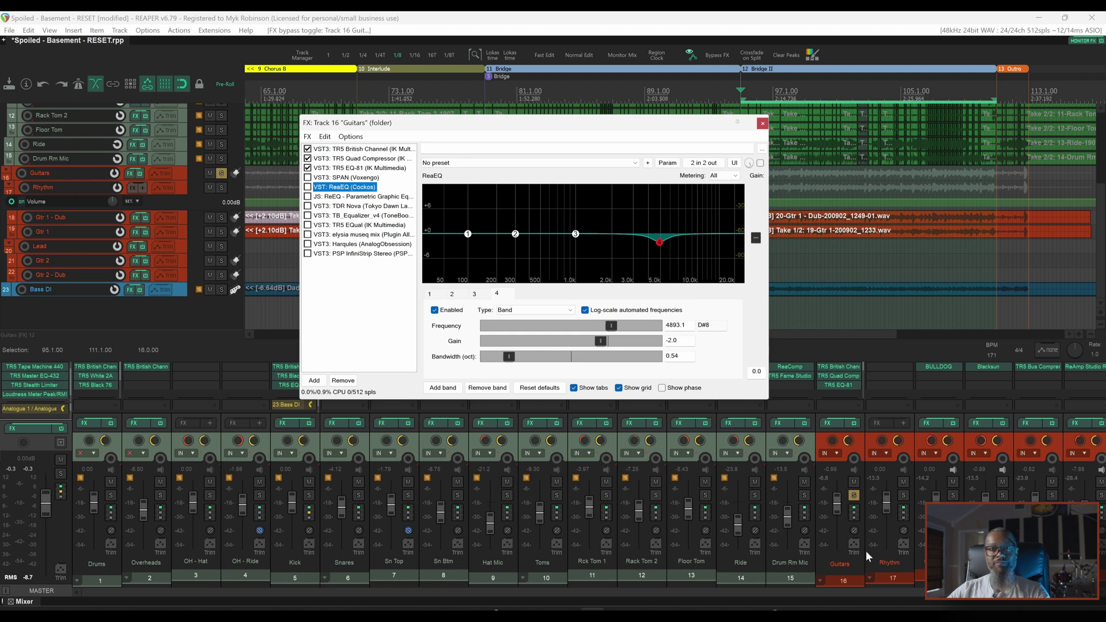
Step: Unsolo the Guitars bus and compare ReaEQ enabled and bypassed in the full mix, playing bars 103 to 111
{"action": "left_click", "coordinate": [854, 496]}
{"action": "key", "text": "space"}
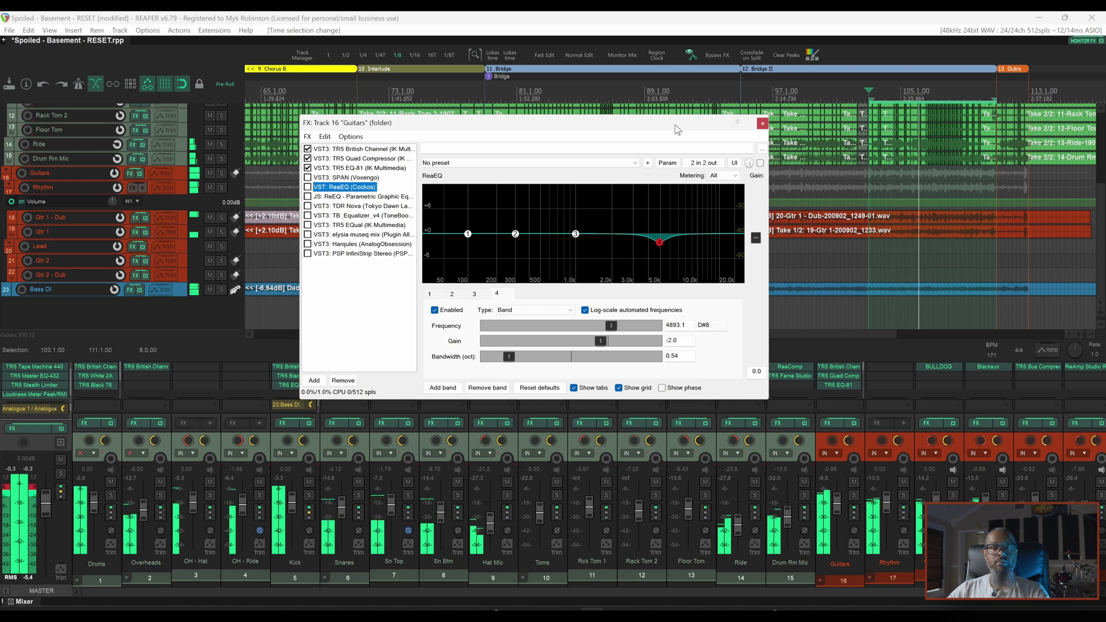
{"action": "left_click", "coordinate": [761, 165]}
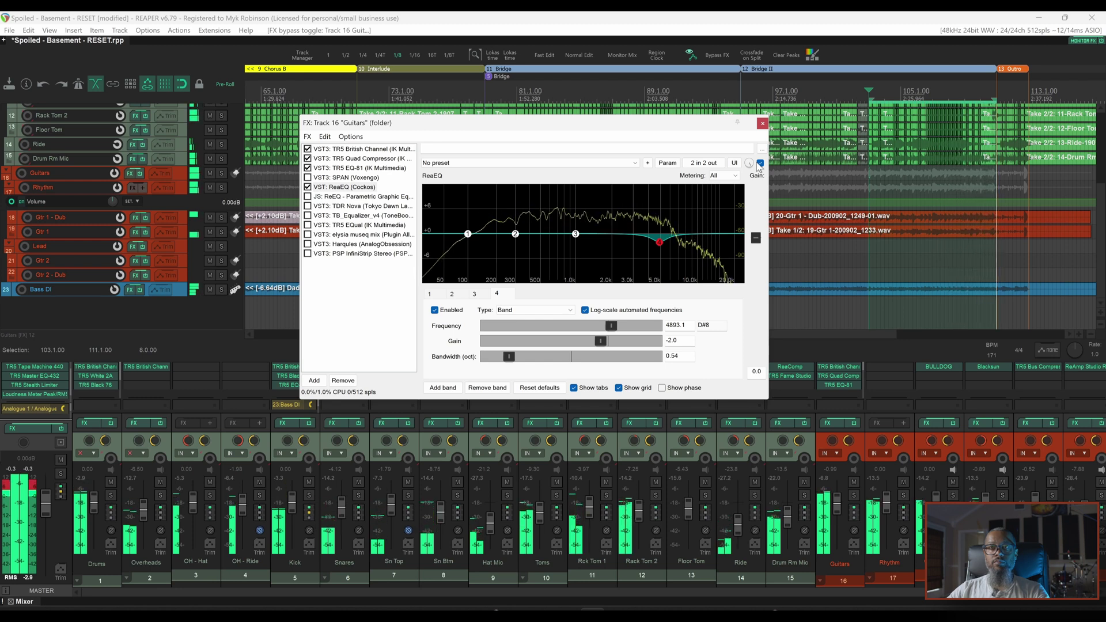
{"action": "left_click", "coordinate": [759, 164]}
Step: Audition ReEQ, TDR Nova, TB Equalizer and EQual in turn on the Guitars bus in the full mix, enabling only one at a time
{"action": "left_click", "coordinate": [307, 196]}
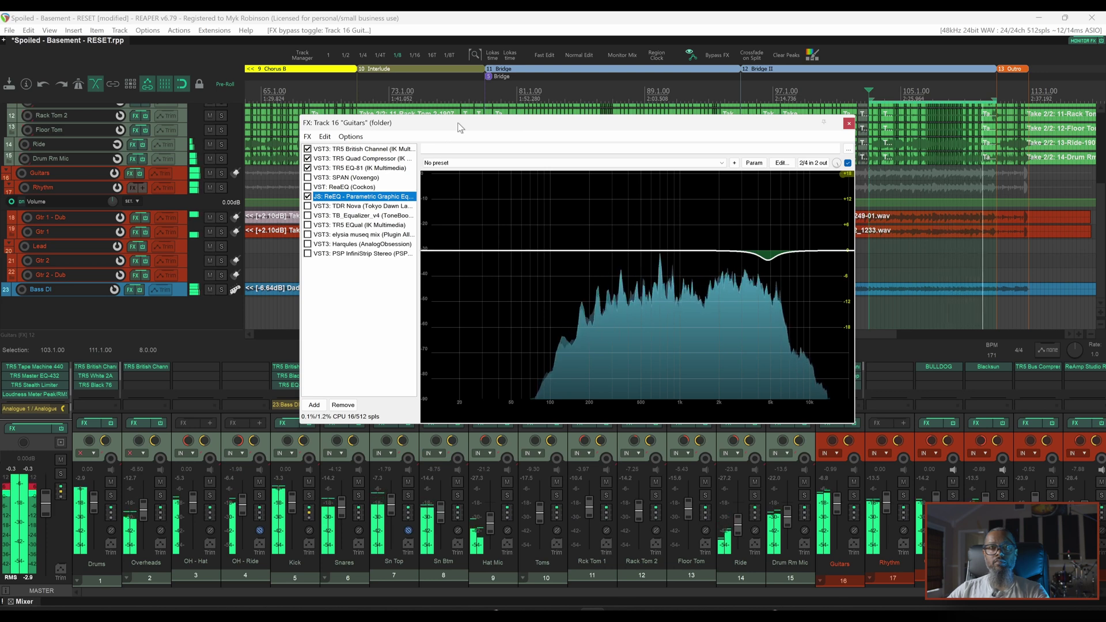
{"action": "key", "text": "Down"}
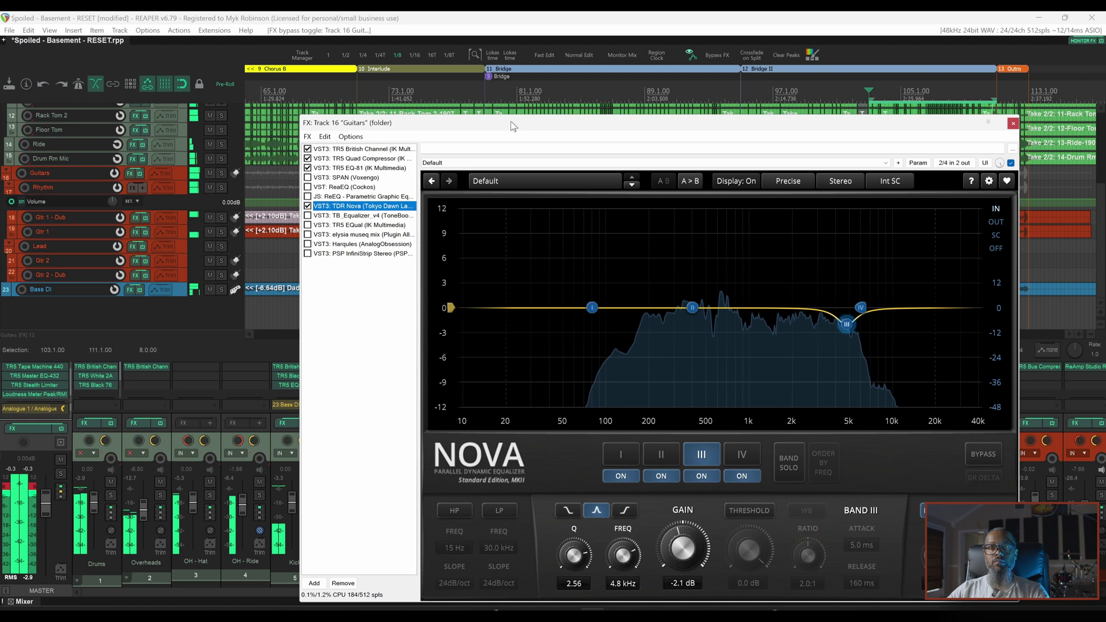
{"action": "key", "text": "Down"}
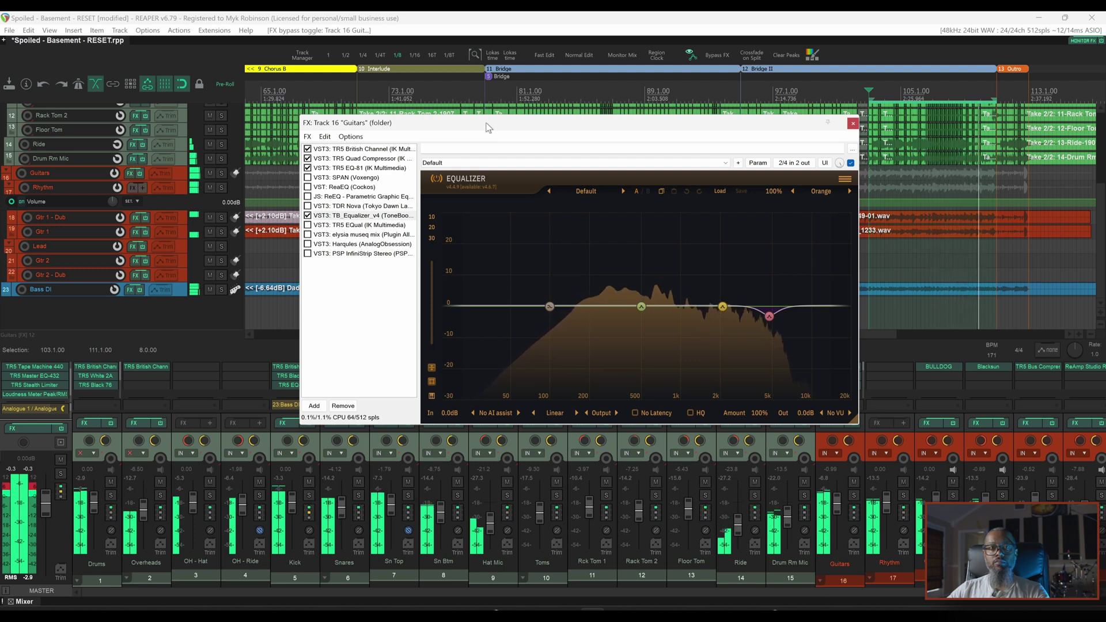
{"action": "key", "text": "Down"}
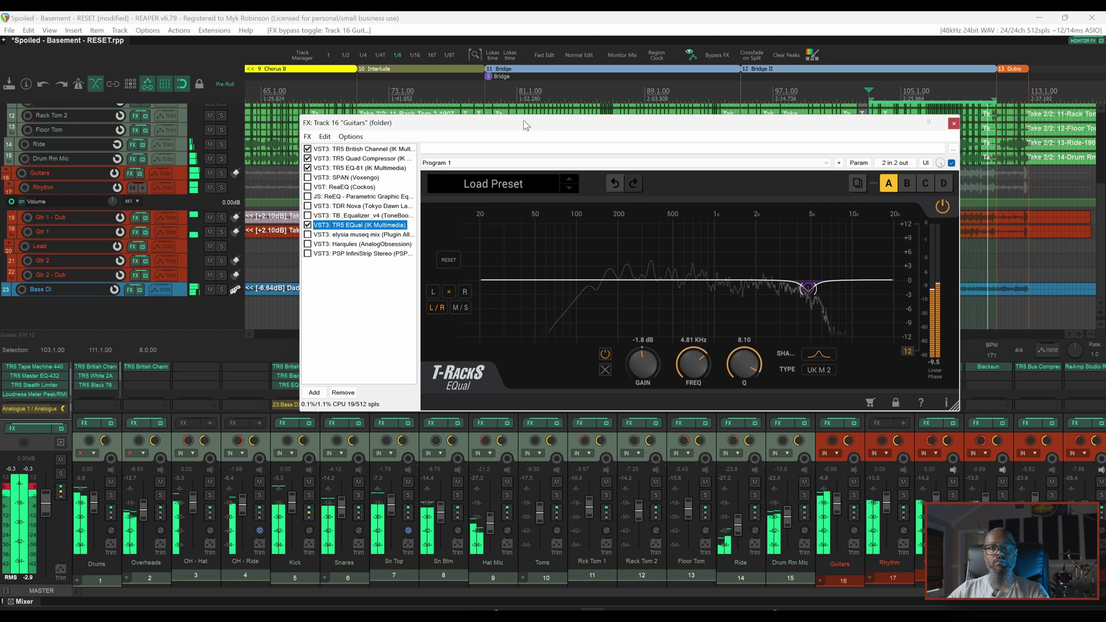
Step: Audition elysia museq mix, Harqules and PSP InfiniStrip in turn on the Guitars bus, enabling only one at a time during playback
{"action": "key", "text": "Down"}
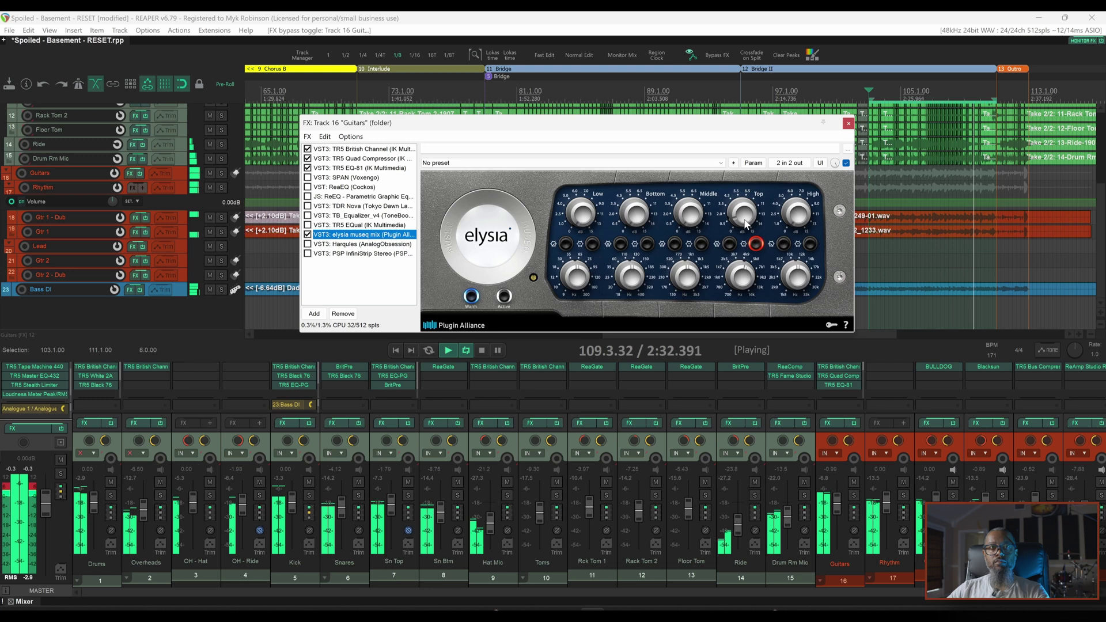
{"action": "key", "text": "Down"}
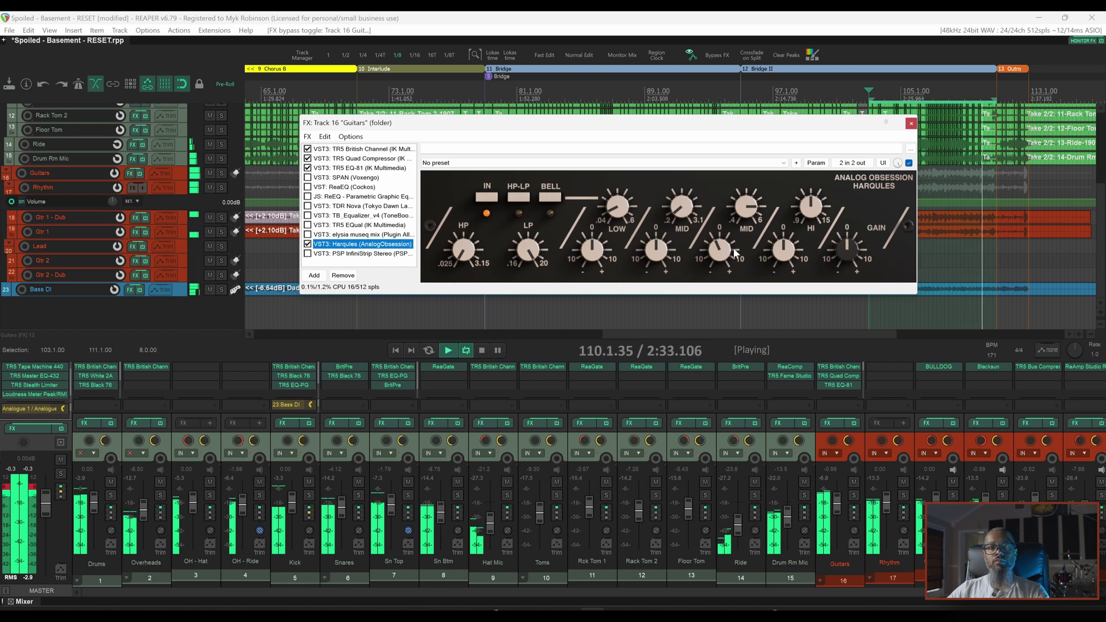
{"action": "key", "text": "Down"}
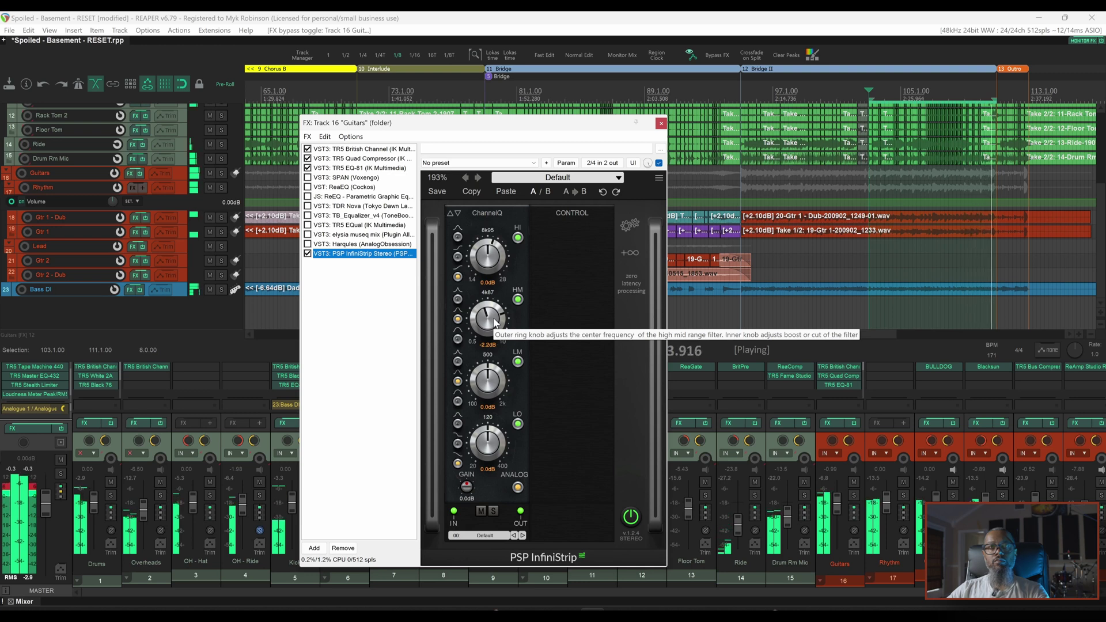
Step: Close the Guitars FX chain and stop playback
{"action": "left_click", "coordinate": [662, 123]}
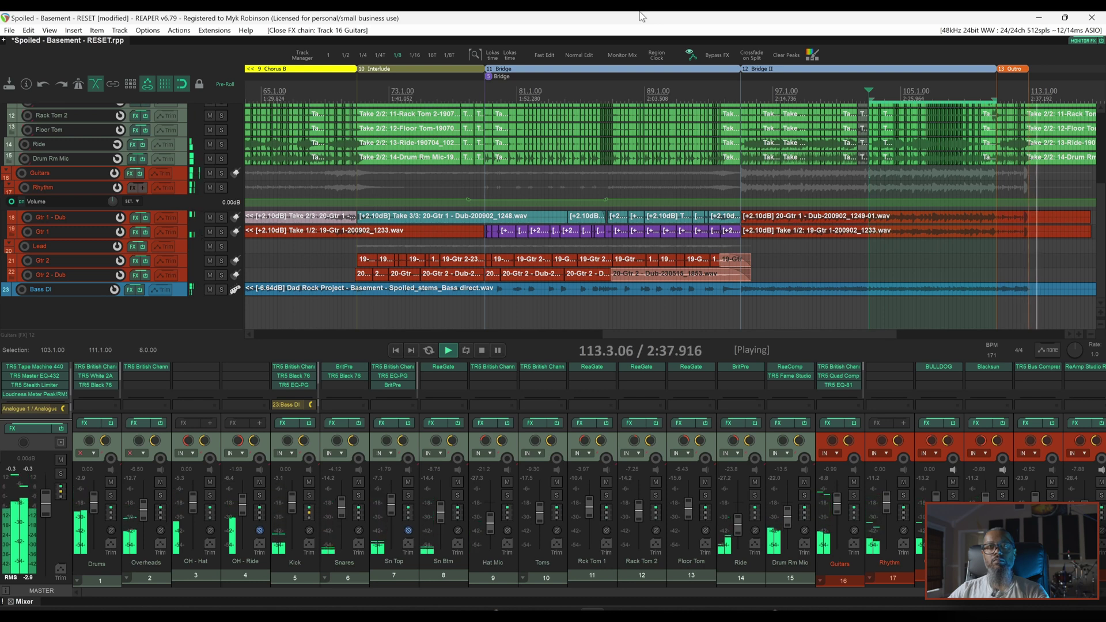
{"action": "key", "text": "space"}
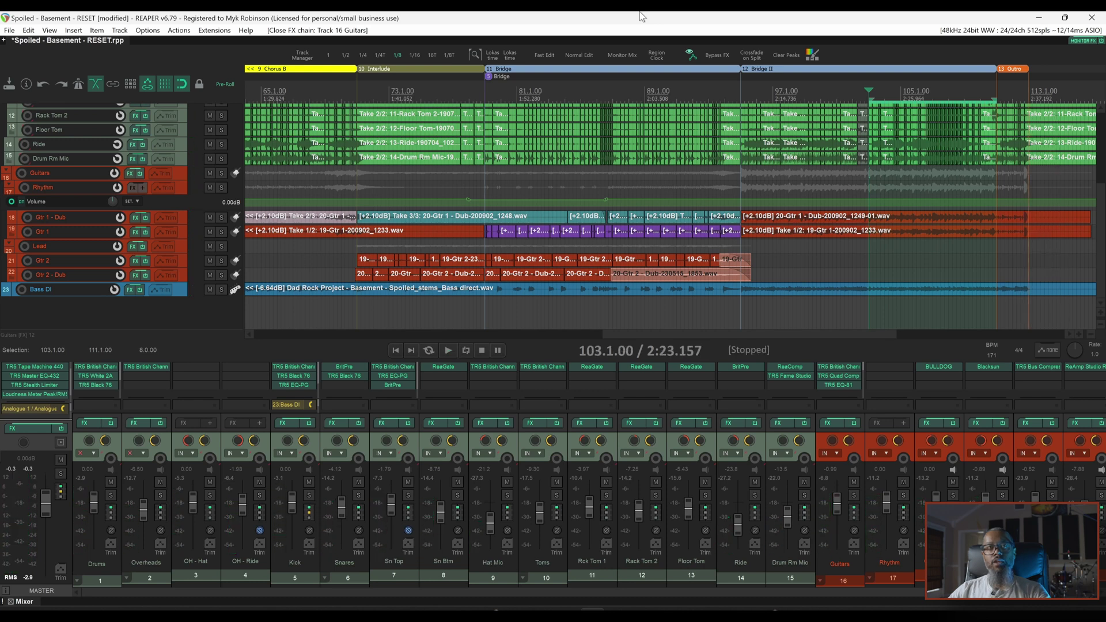